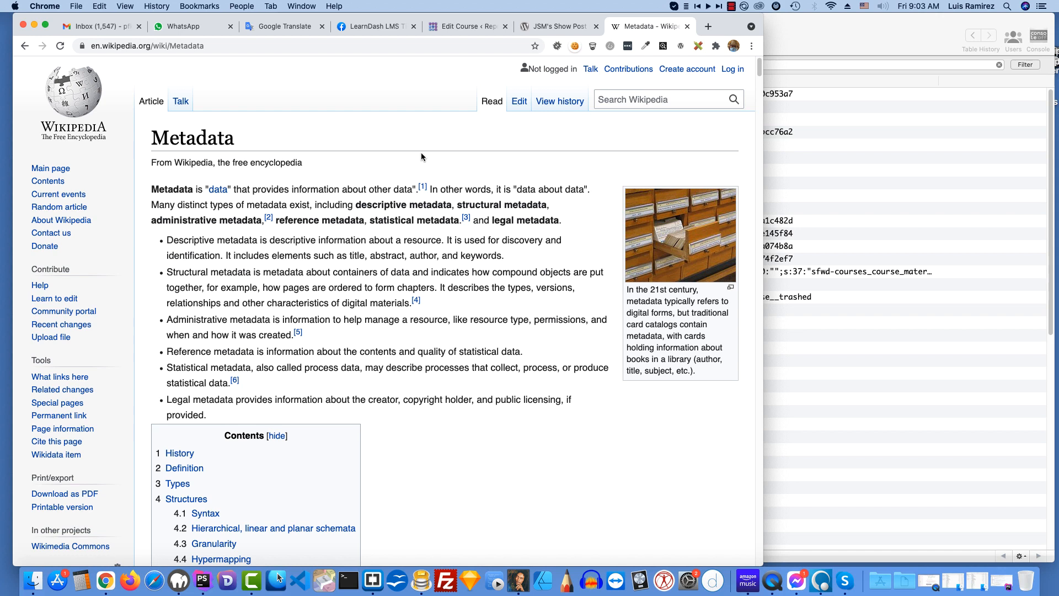
Step: Switch to Sequel Pro, open the wp_posts table and select the record with ID 221
click(795, 31)
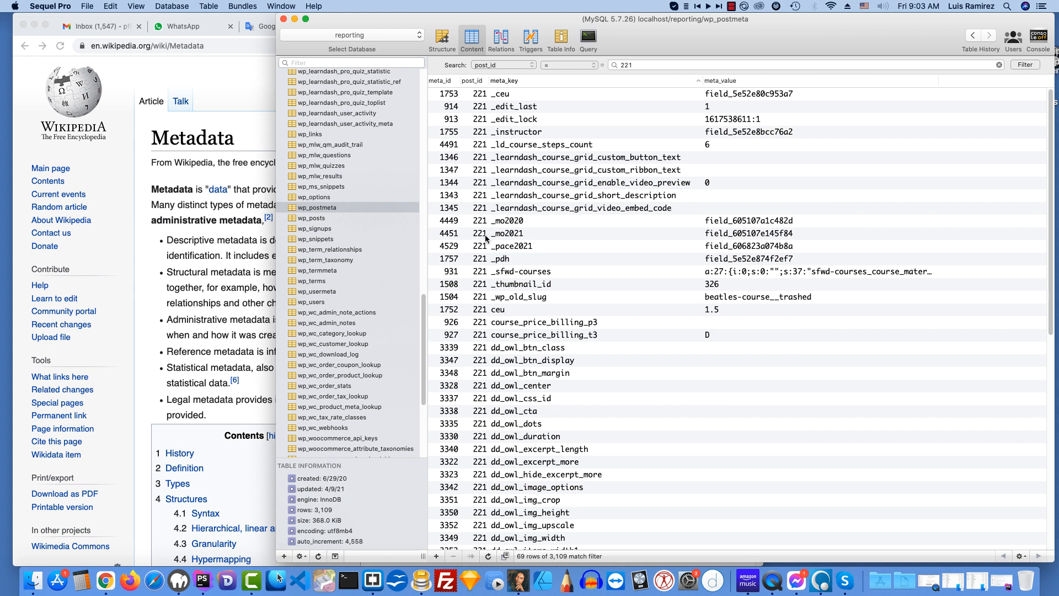
click(320, 219)
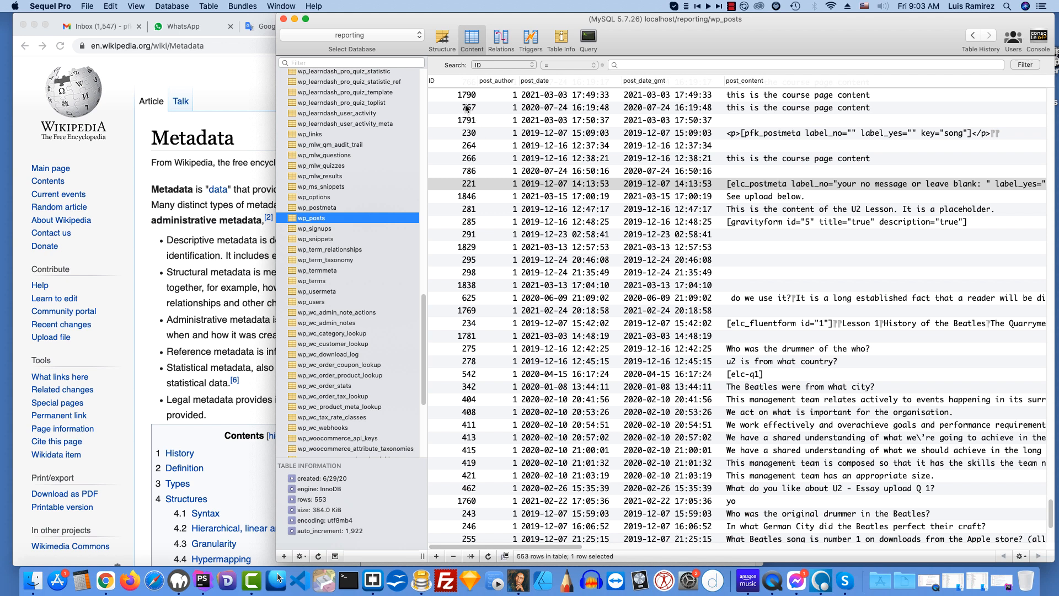
click(478, 183)
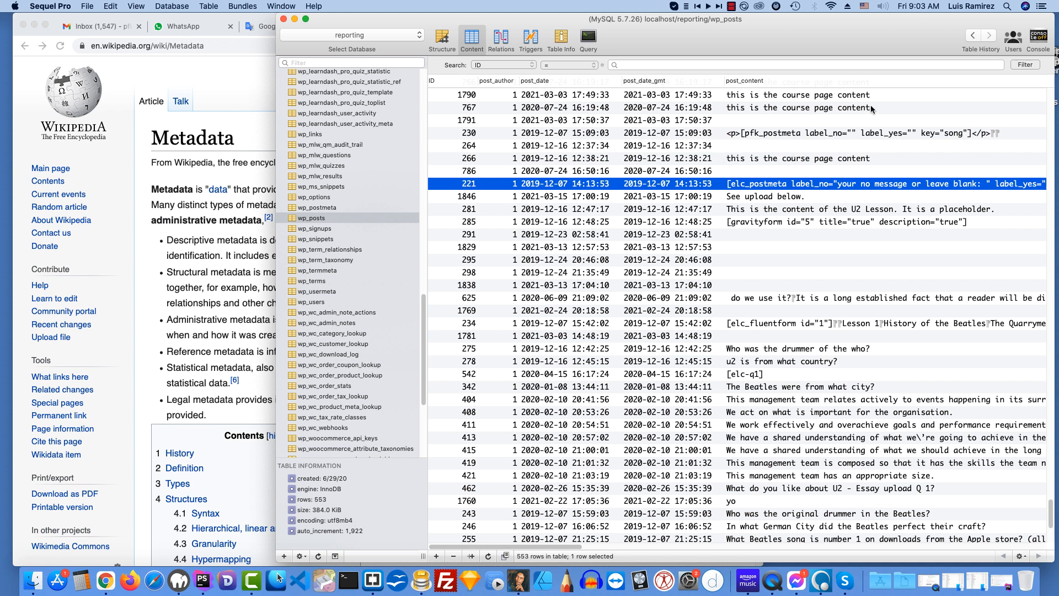
drag(795, 28, 688, 31)
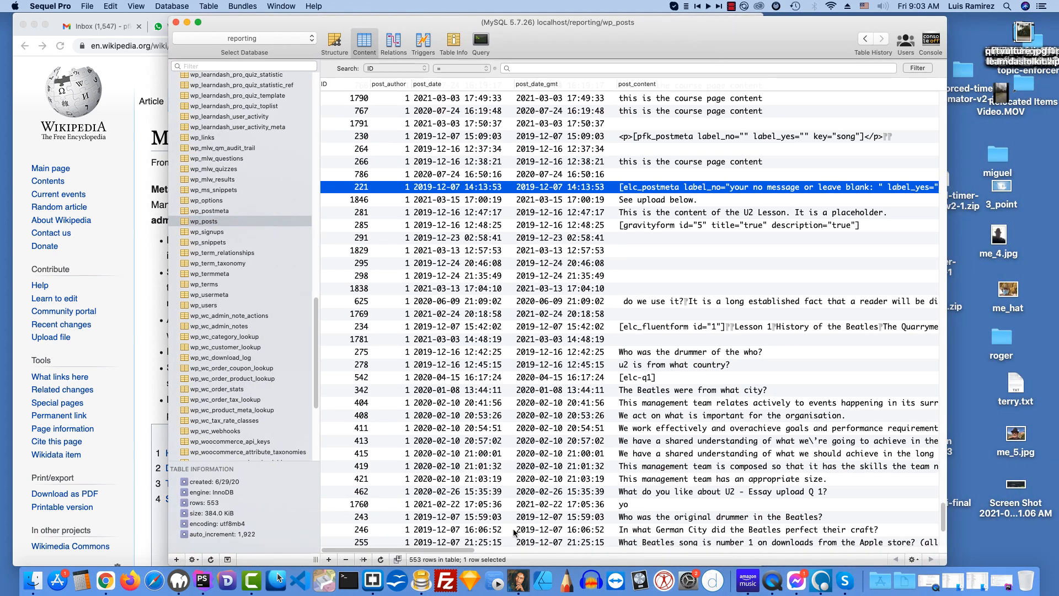
Step: Examine the post_type column of wp_posts, from the sfwd-courses rows through lessons, questions and quizzes to topics
drag(473, 551, 867, 524)
scroll(868, 525, right, 8)
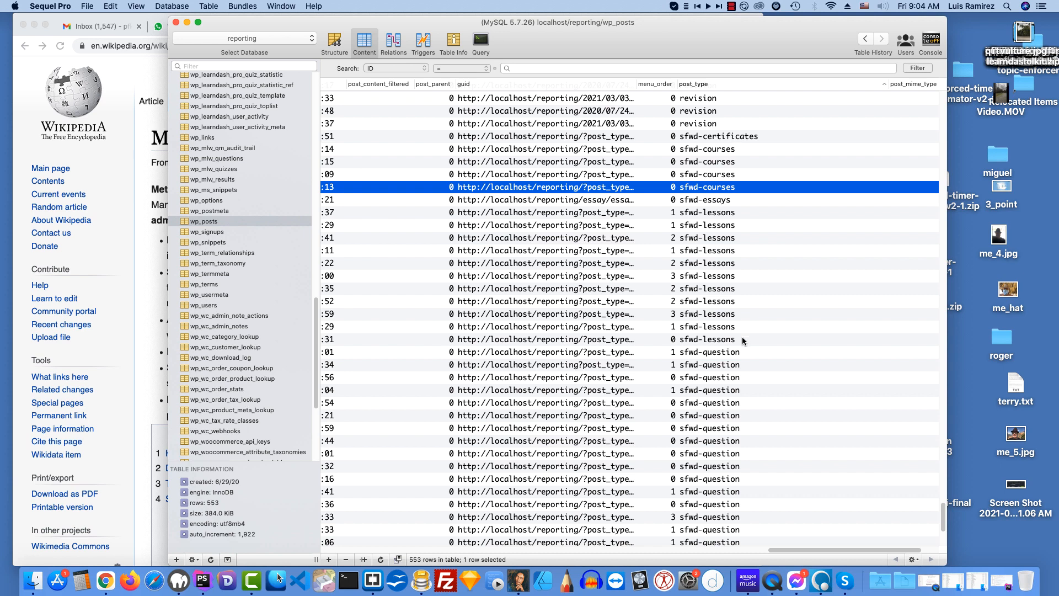
scroll(789, 385, down, 5)
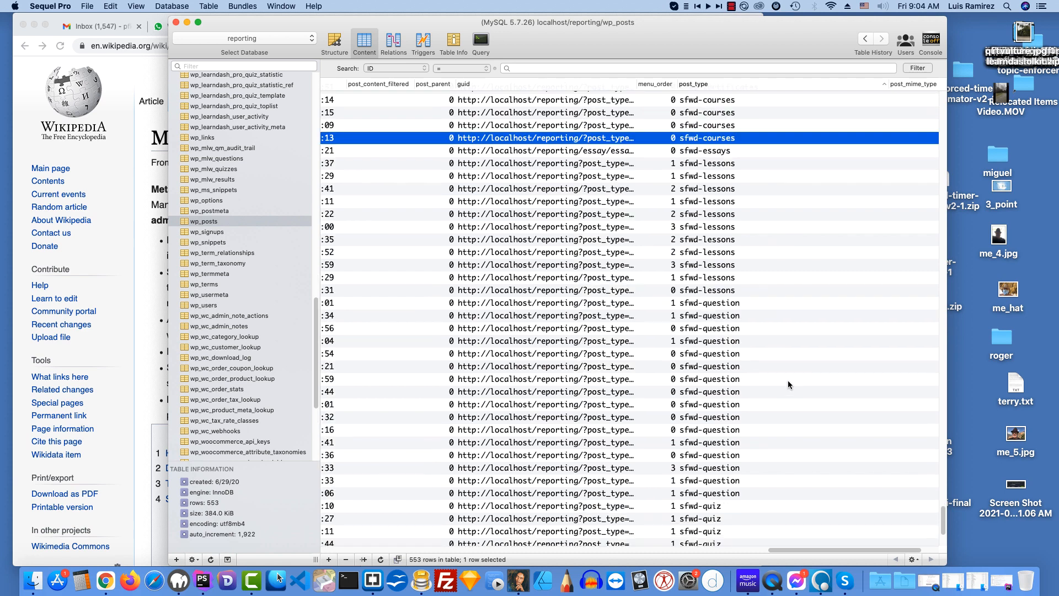
scroll(789, 384, down, 5)
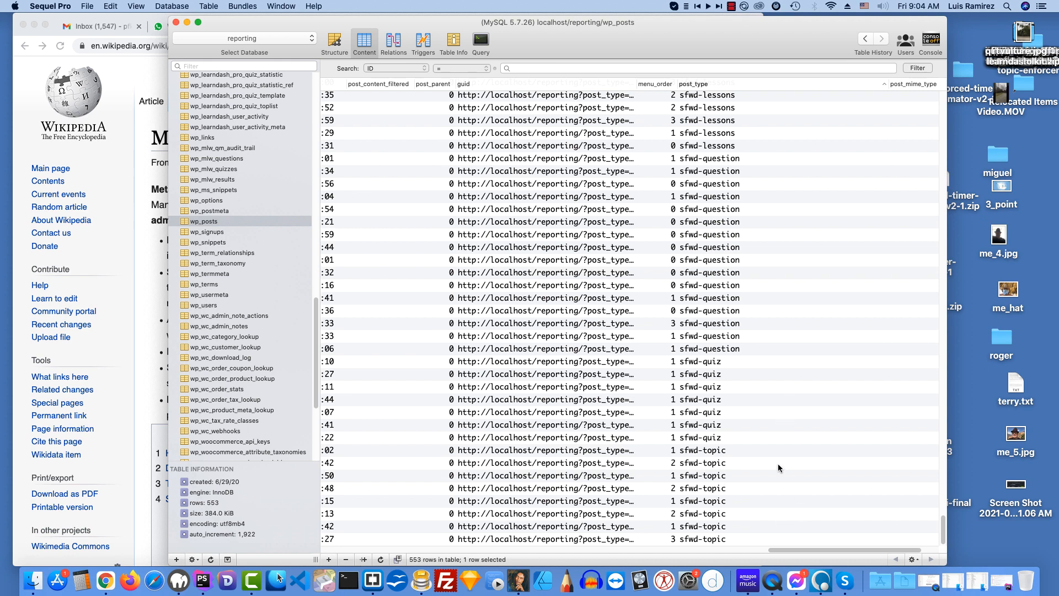
scroll(778, 464, up, 6)
scroll(781, 462, up, 4)
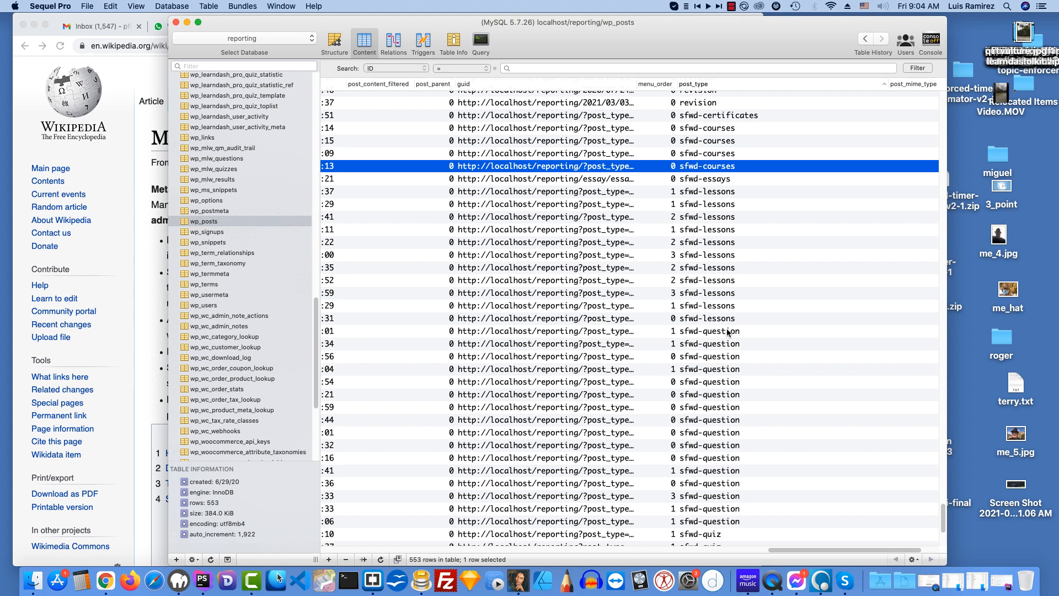
scroll(771, 436, down, 2)
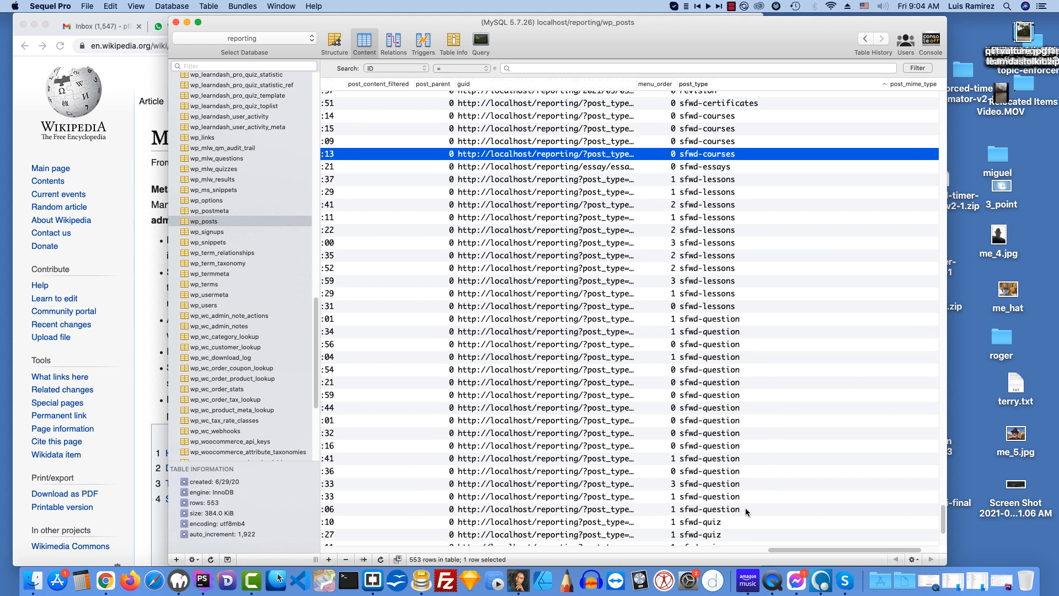
scroll(773, 467, down, 5)
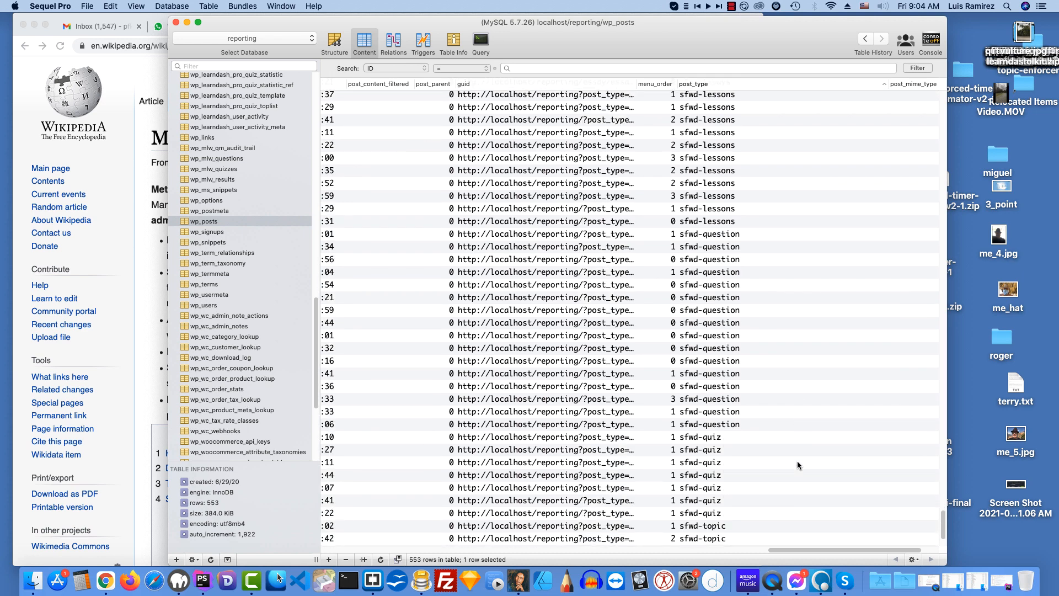
scroll(818, 452, down, 3)
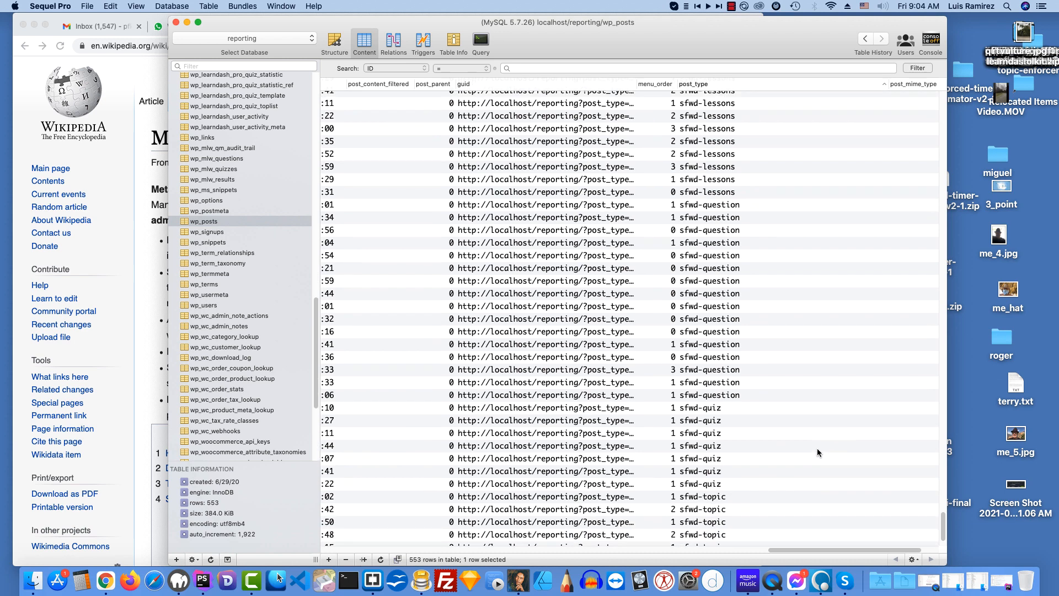
scroll(817, 452, down, 3)
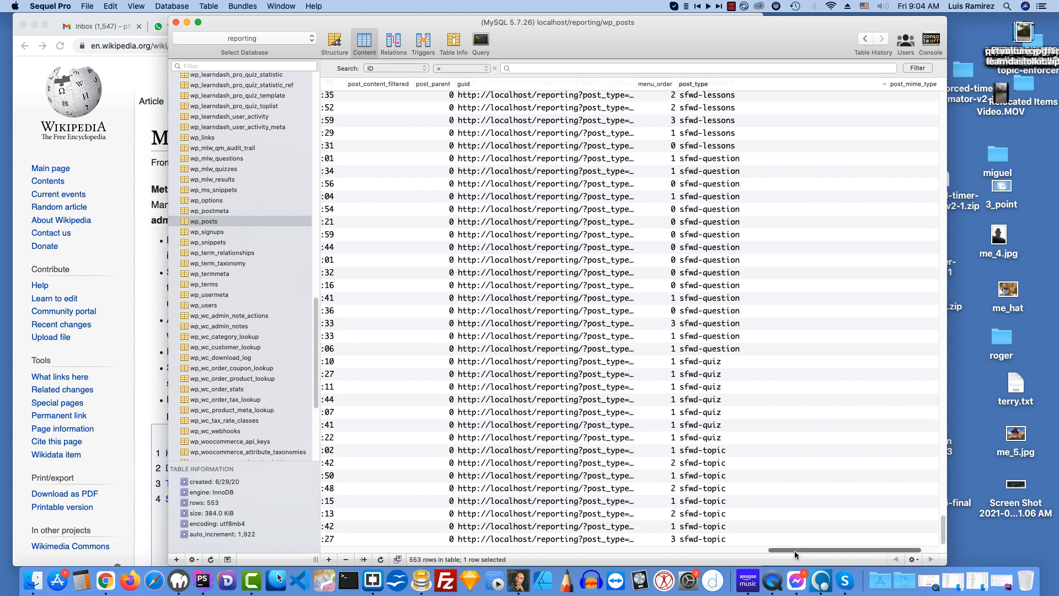
Step: Filter wp_posts to the record whose ID equals 221 and view its post_title
drag(795, 551, 281, 557)
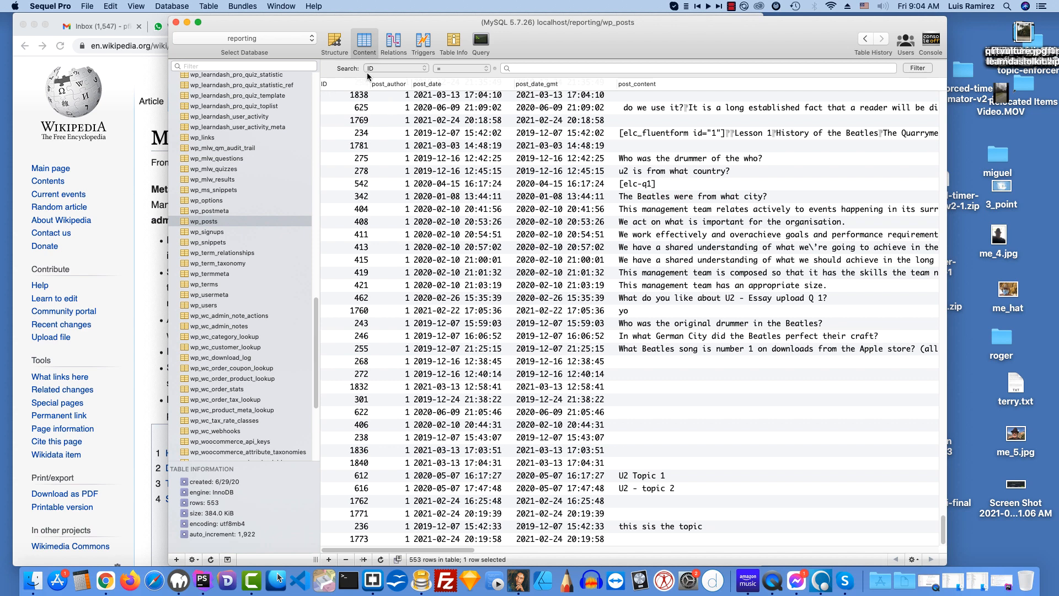
click(534, 68)
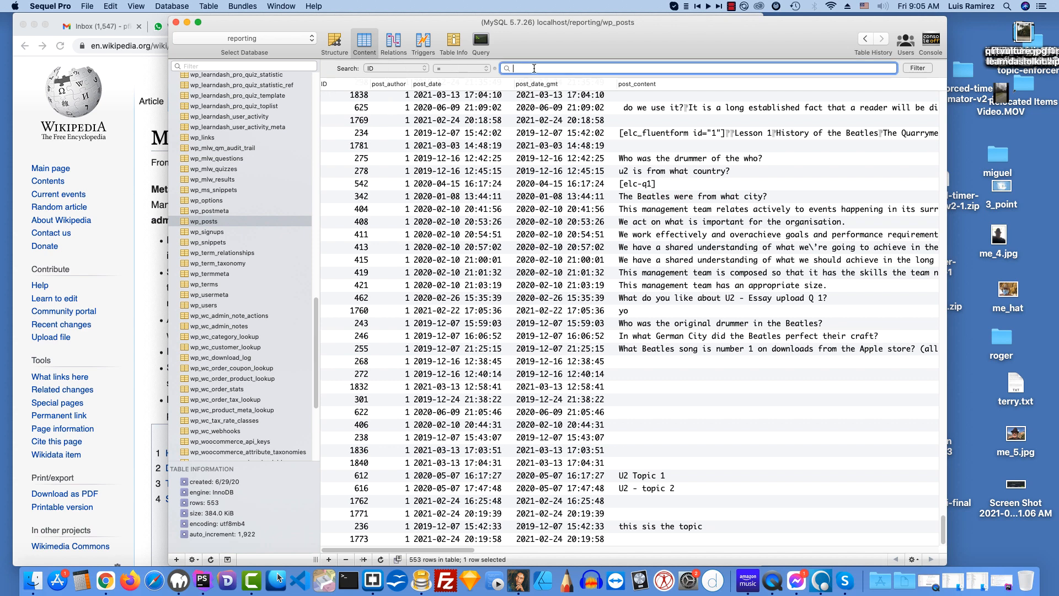
text(221)
click(911, 66)
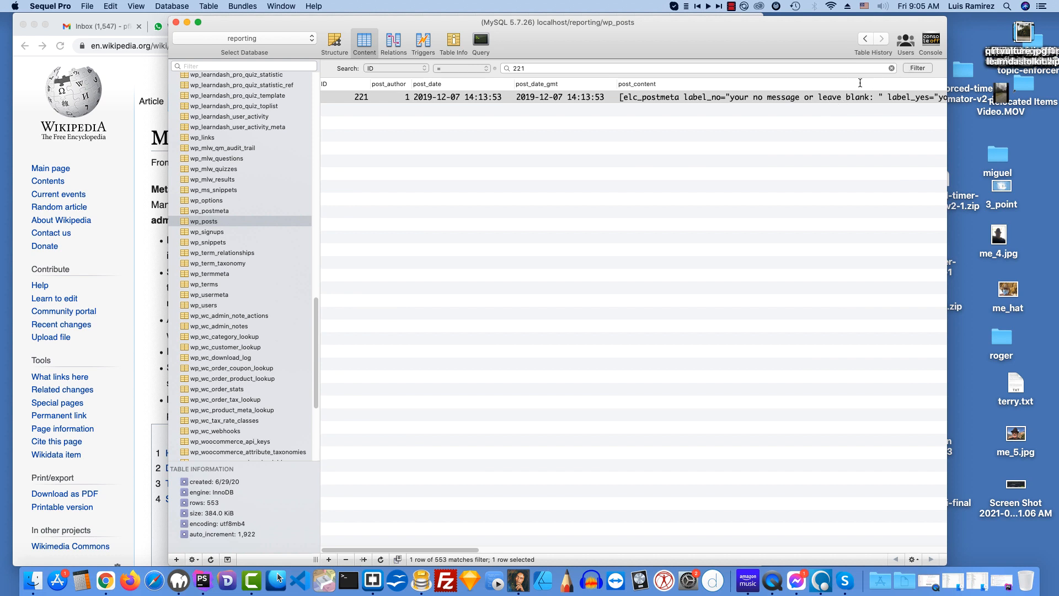
drag(443, 551, 543, 545)
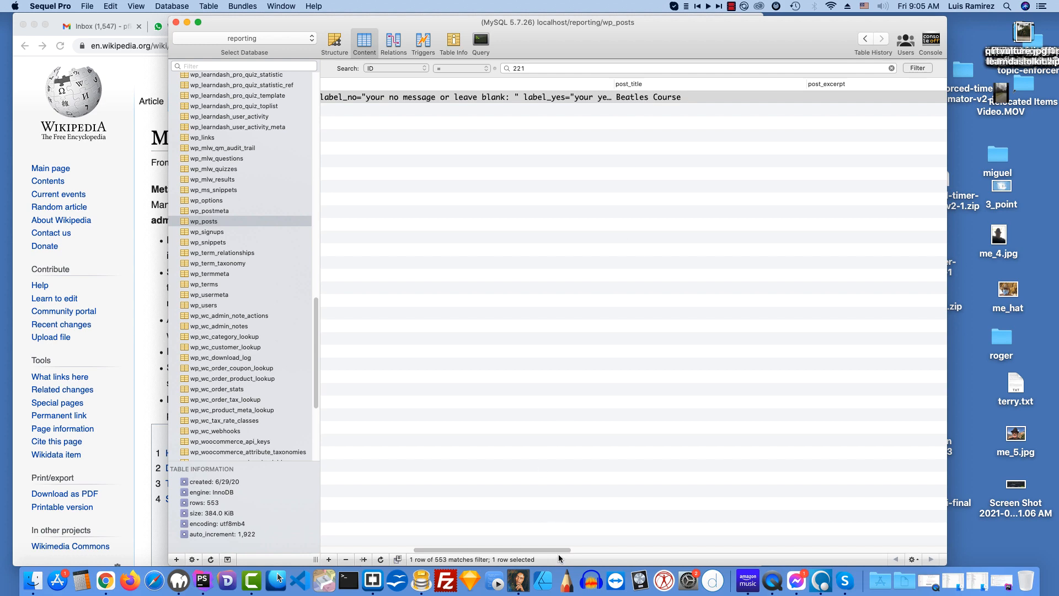
drag(562, 550, 508, 558)
Step: Switch to Chrome and return from the Counting Crows course editor to the Courses list
click(458, 26)
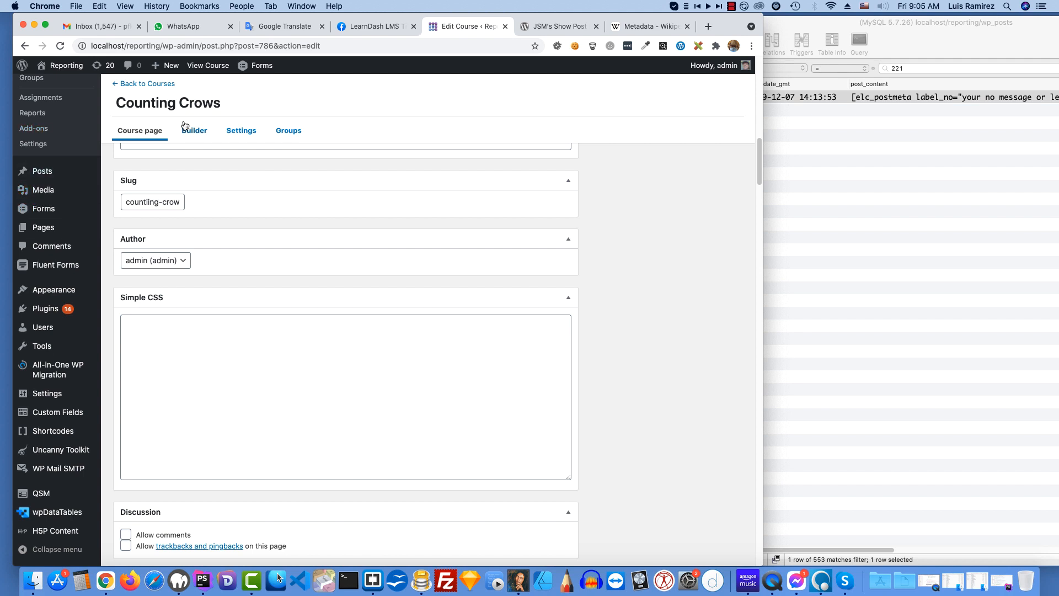
scroll(187, 130, up, 3)
click(159, 86)
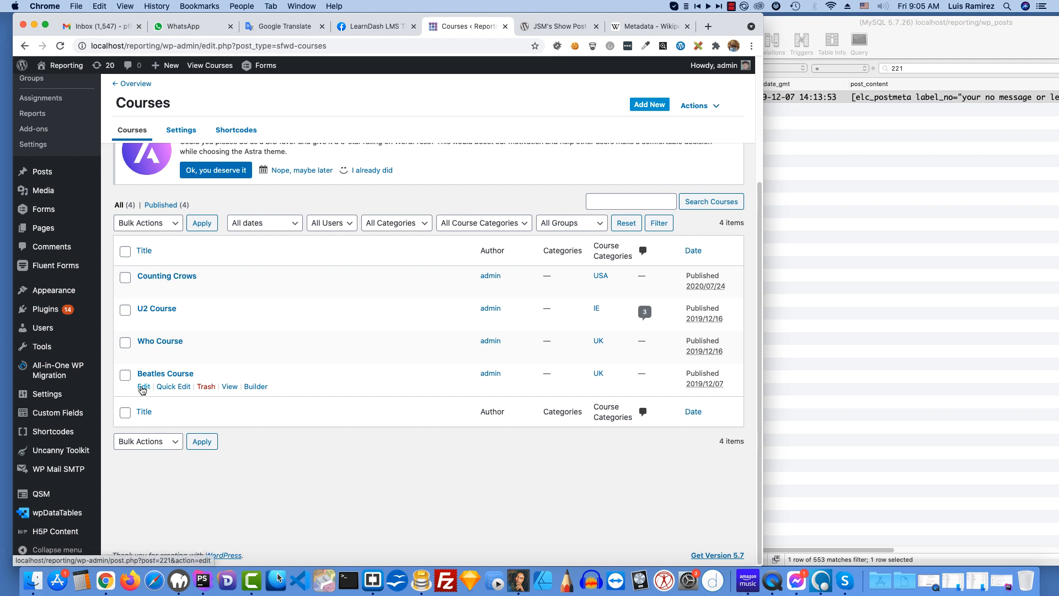
Step: Switch back to Sequel Pro and open the wp_postmeta table with the entries for post 221
click(830, 217)
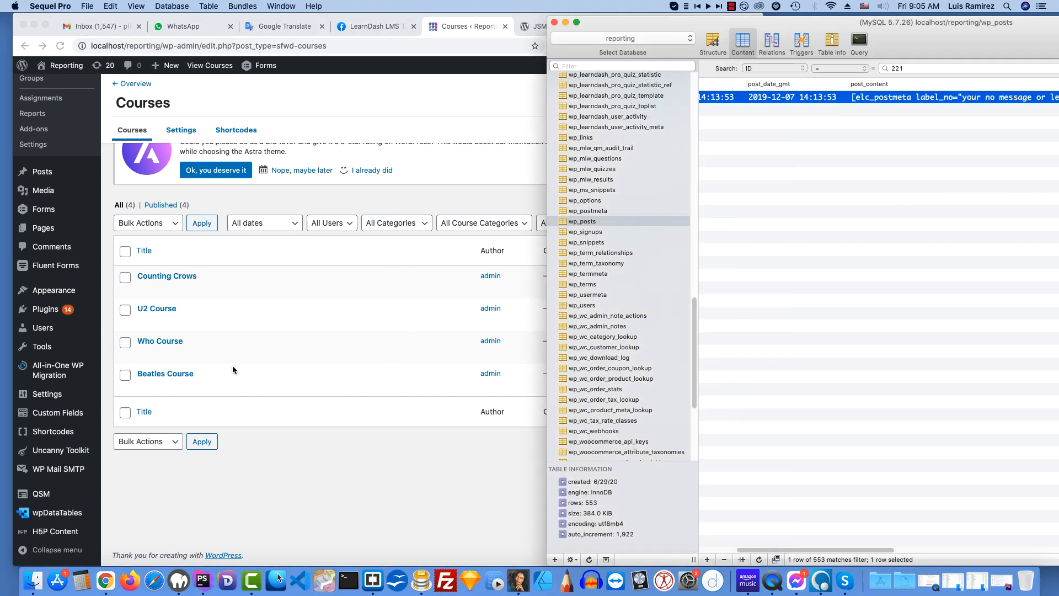
drag(637, 20, 363, 20)
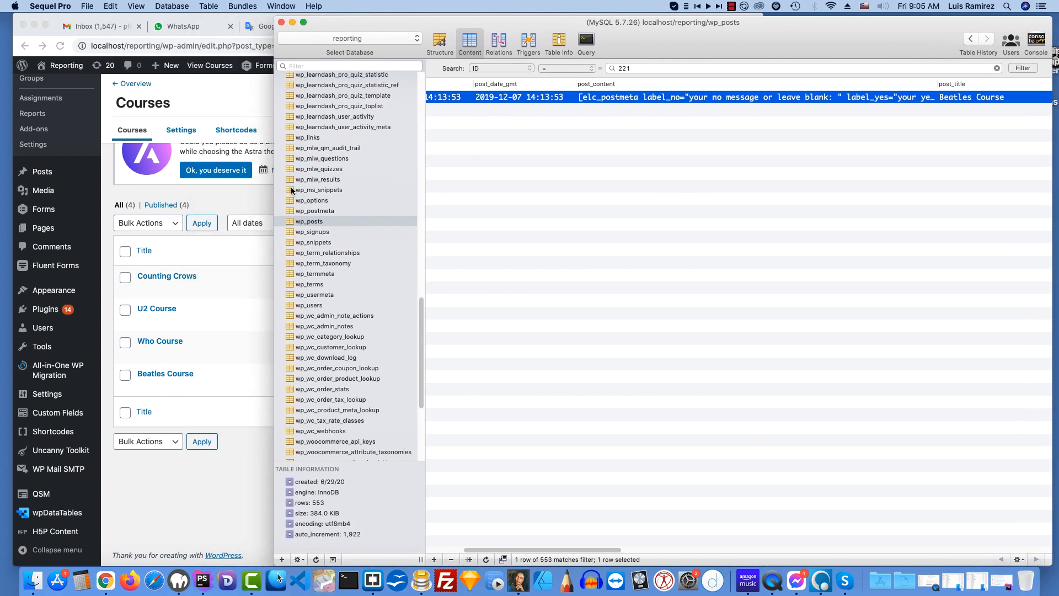
click(321, 222)
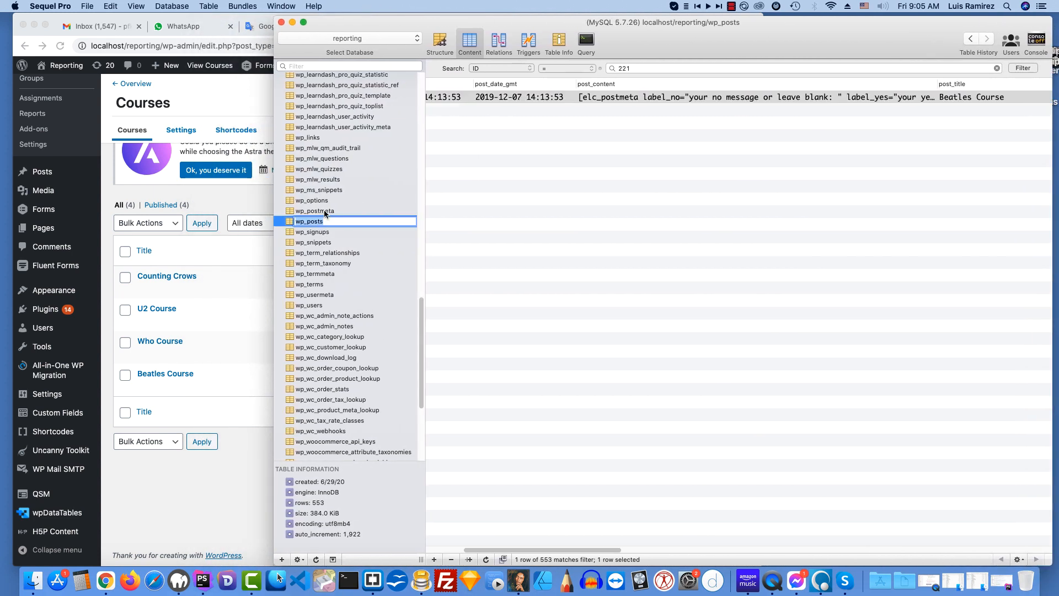
click(323, 211)
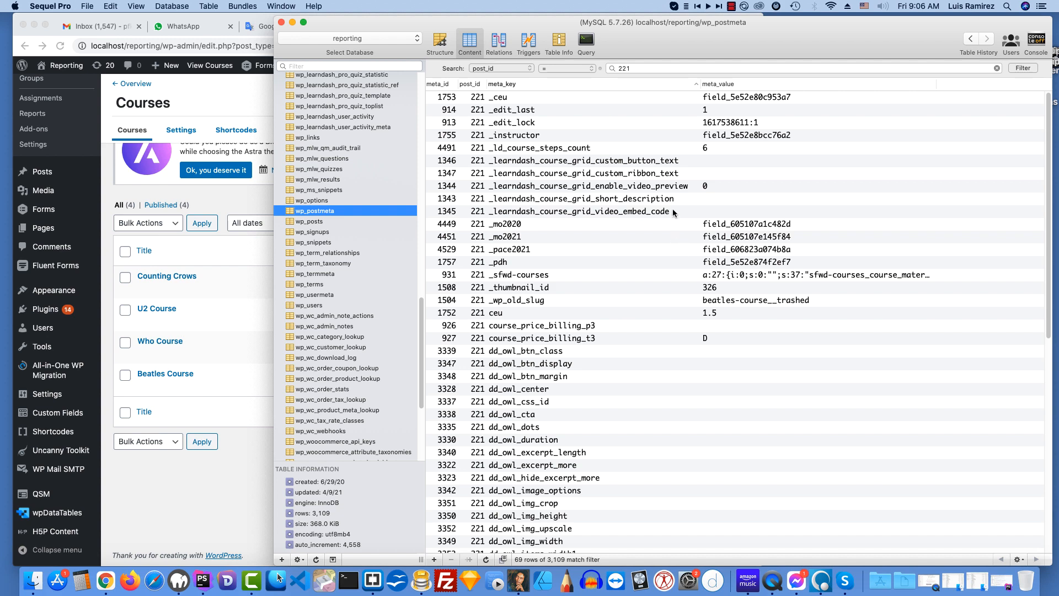
drag(620, 31, 571, 25)
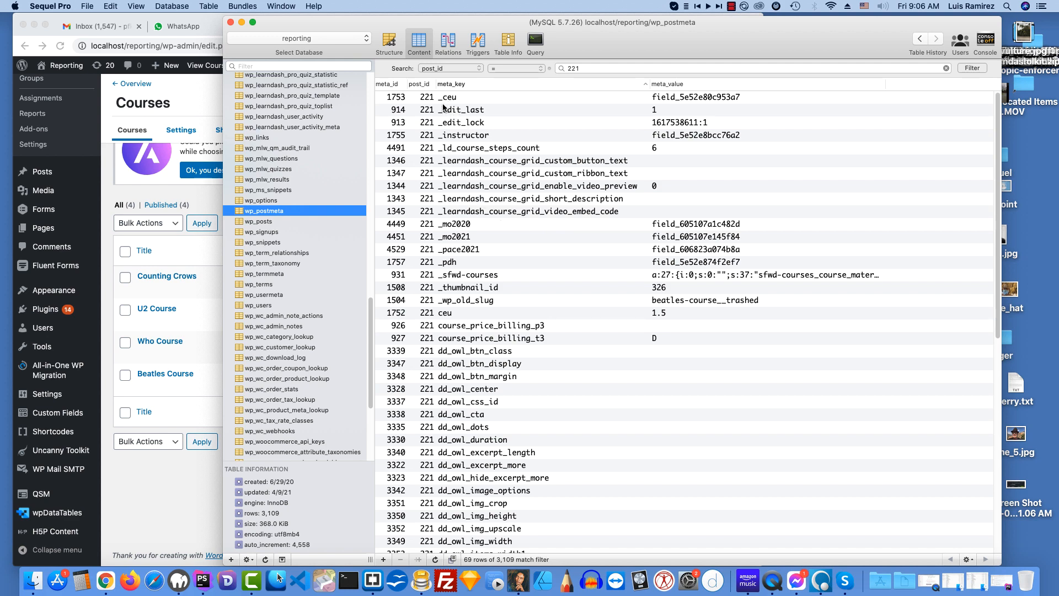
Step: Examine post 221's metadata rows, including ceu, instructor, ld_course_steps, pfk_steps_221 and pdh
scroll(569, 239, down, 1)
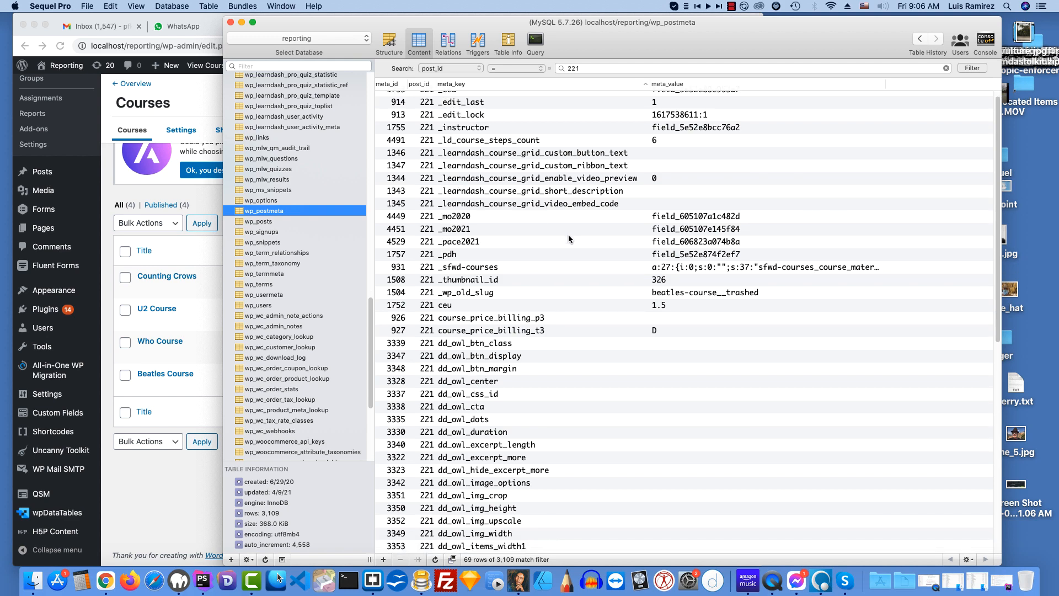
click(466, 296)
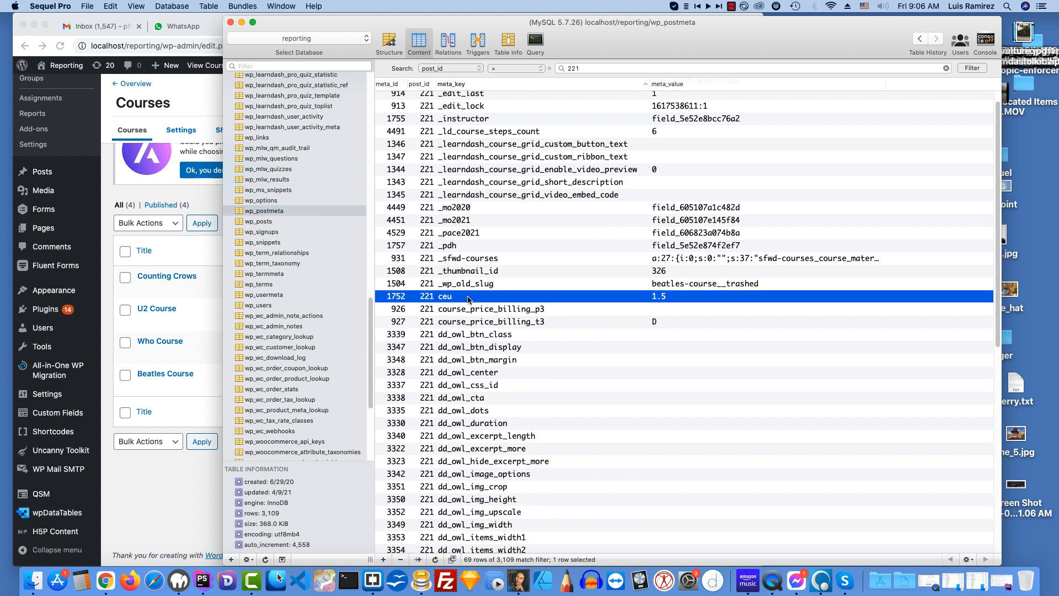
scroll(606, 351, down, 5)
scroll(605, 351, down, 10)
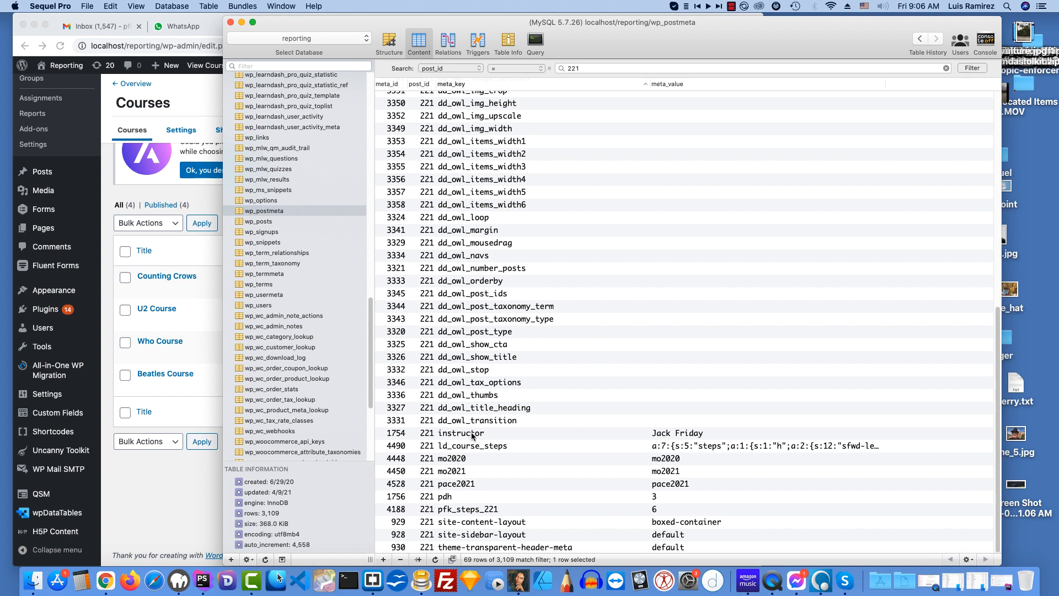
click(473, 434)
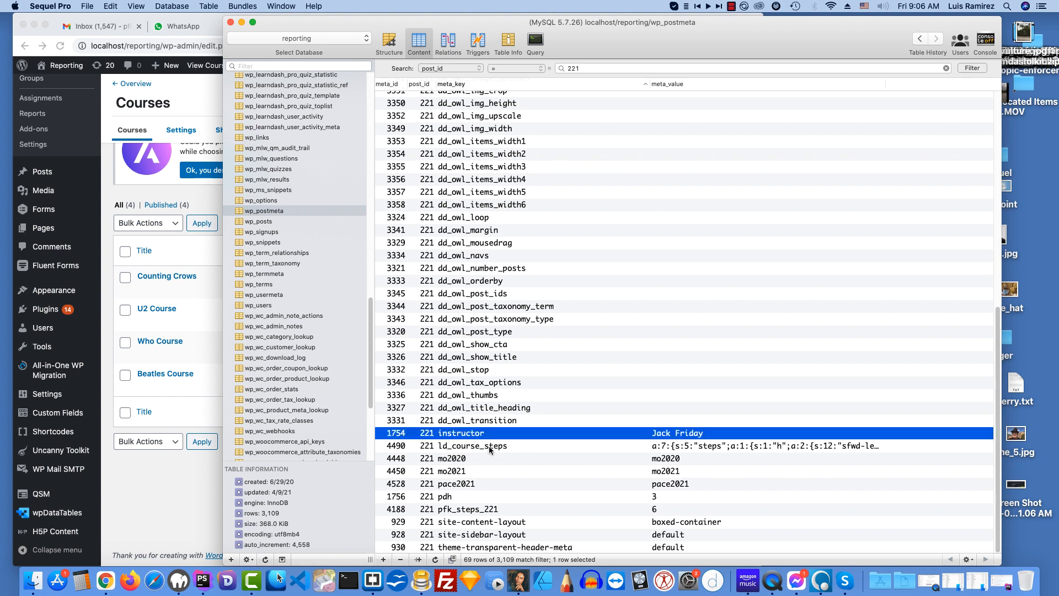
click(488, 446)
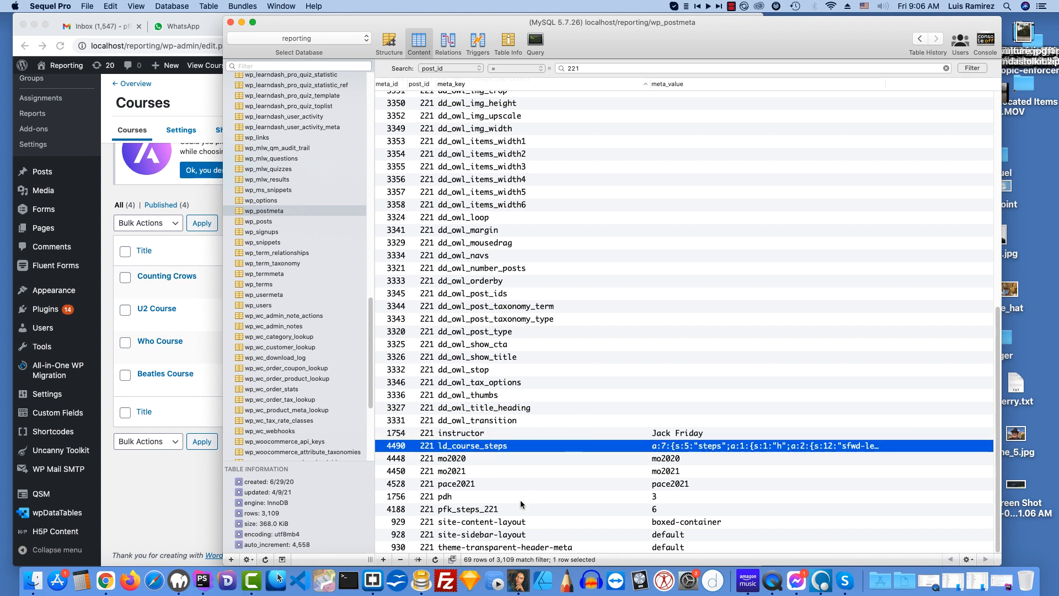
click(488, 509)
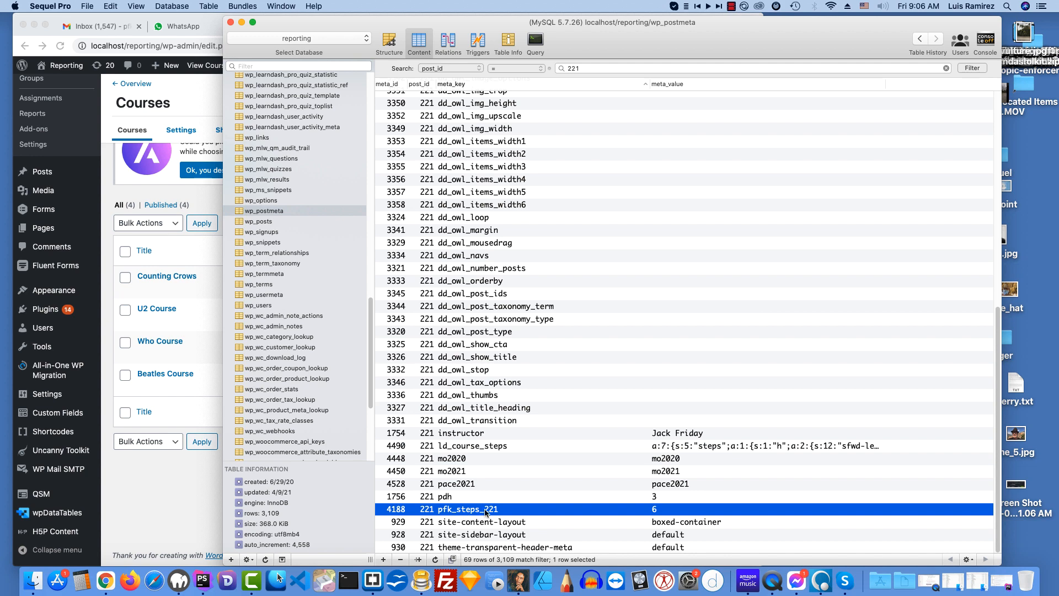
click(447, 497)
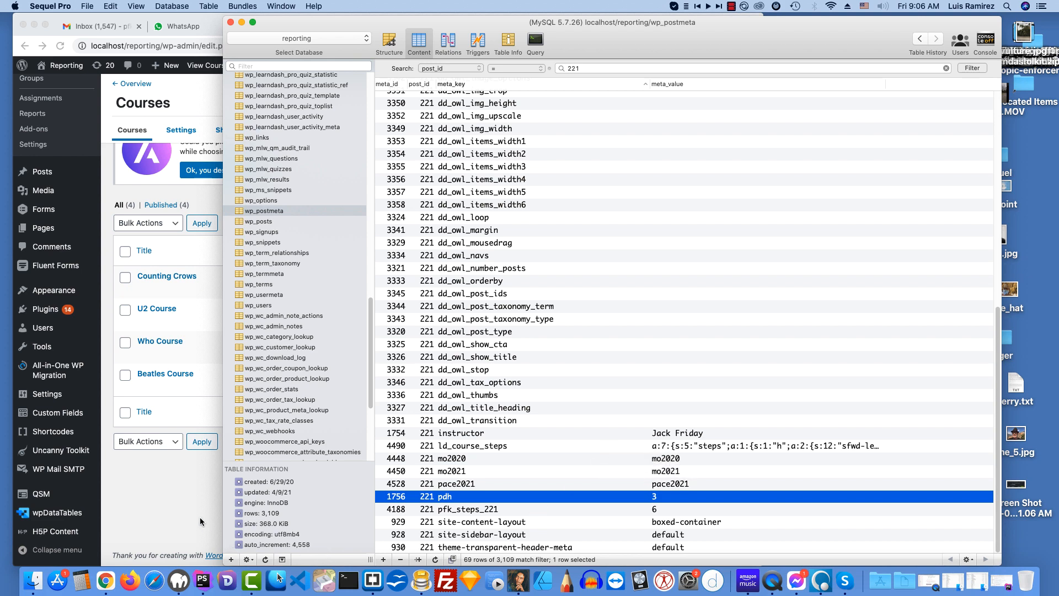
Step: Switch to Chrome and open the Beatles Course for editing, going to its Post Metadata section
click(157, 503)
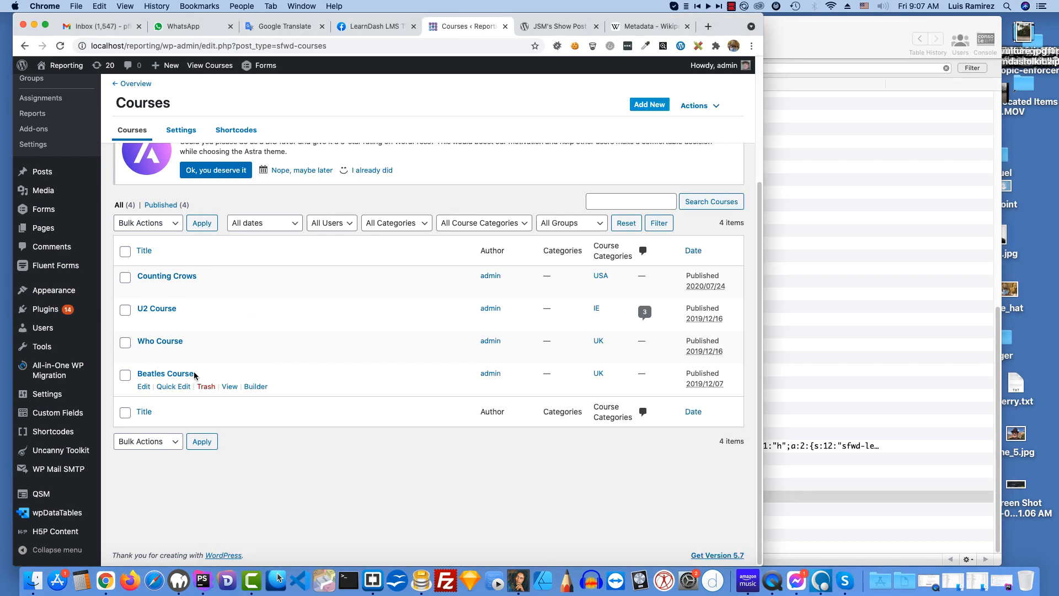
click(144, 388)
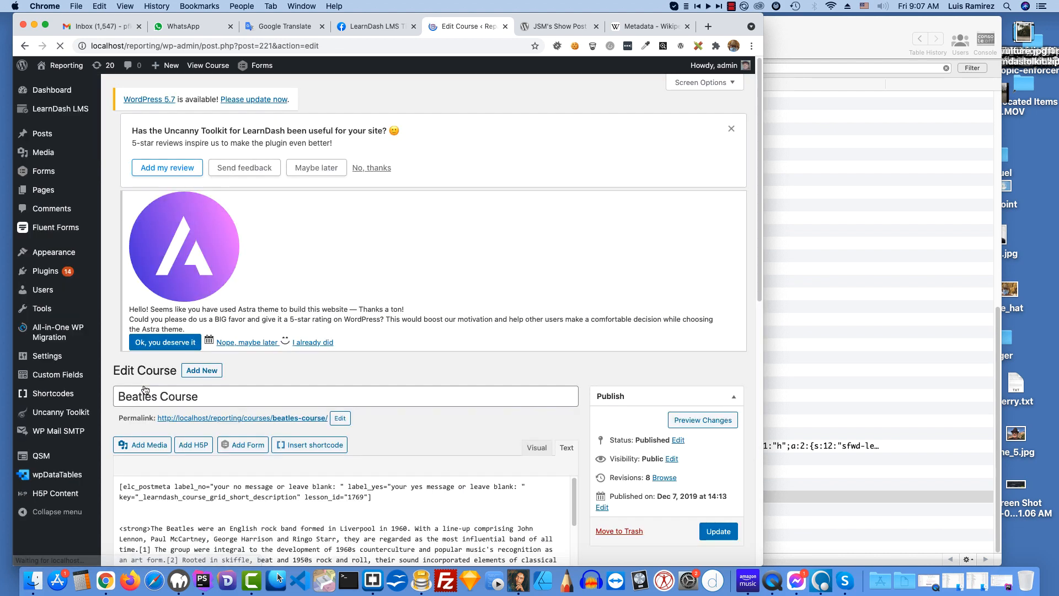
scroll(448, 398, down, 10)
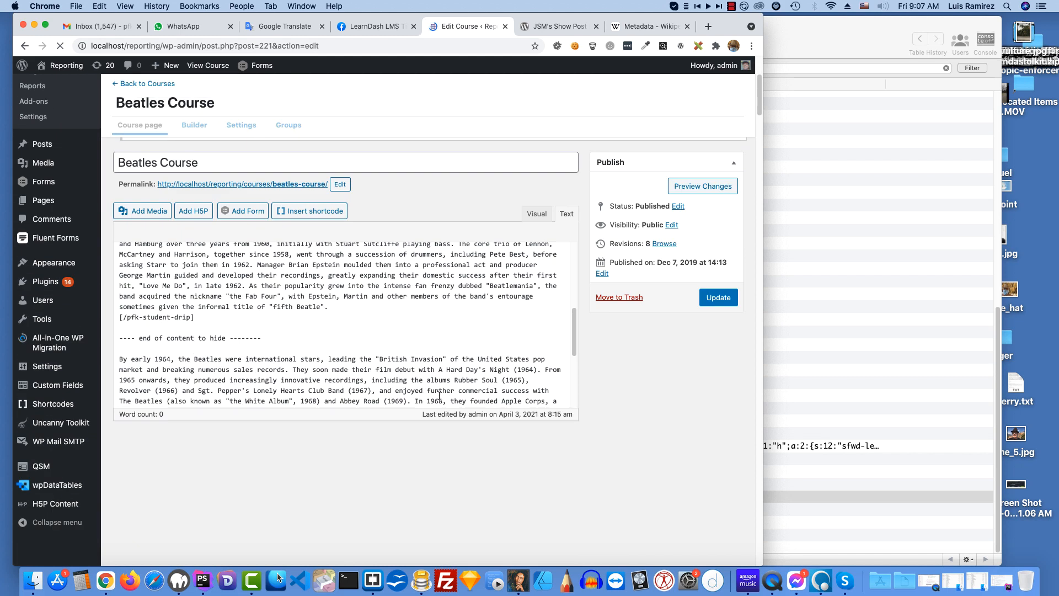
scroll(436, 396, down, 3)
scroll(431, 396, down, 15)
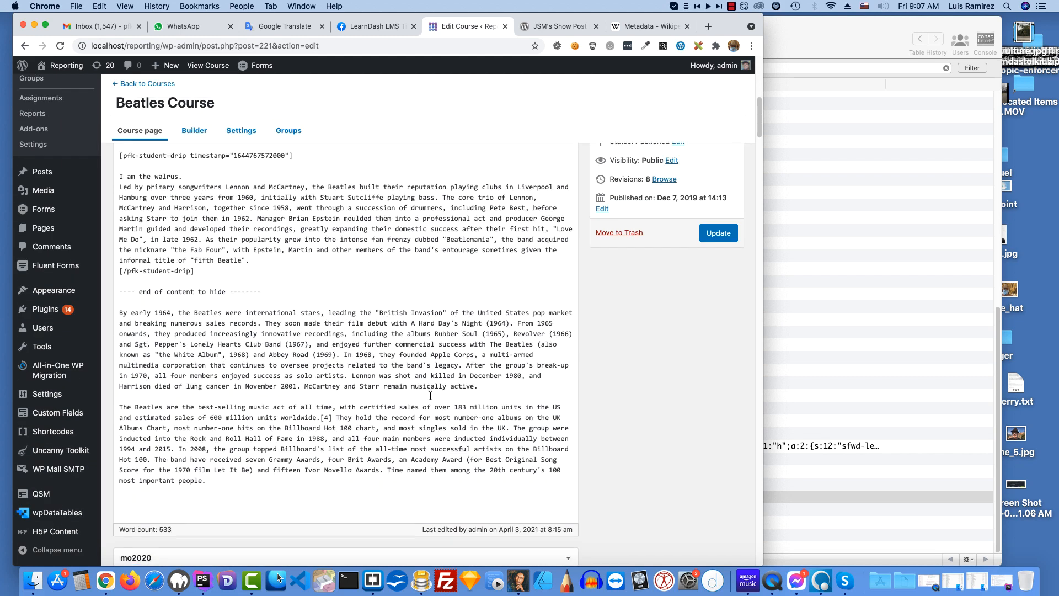
scroll(429, 390, down, 1)
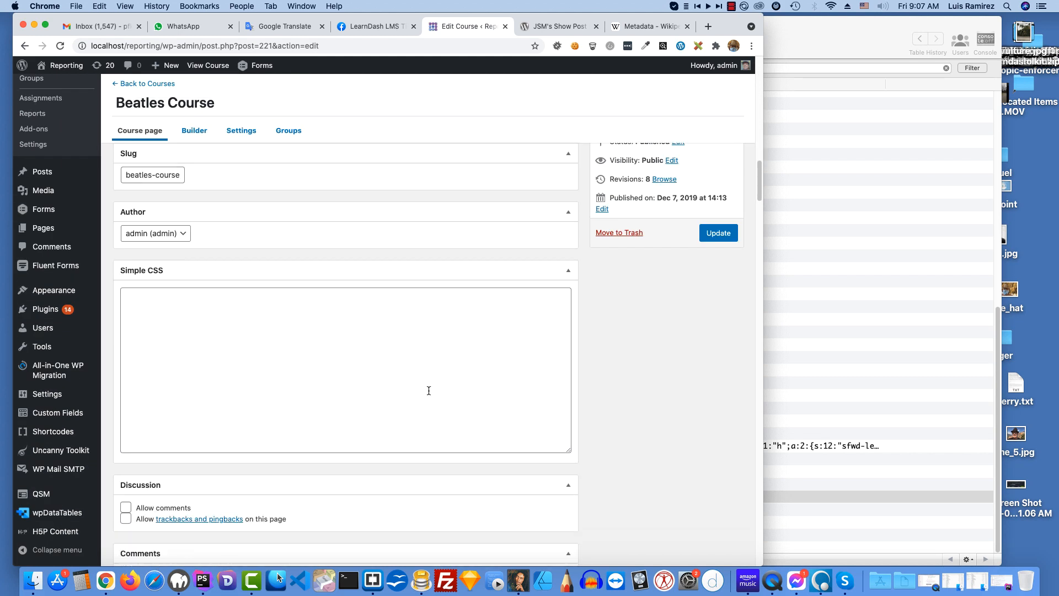
scroll(429, 391, down, 15)
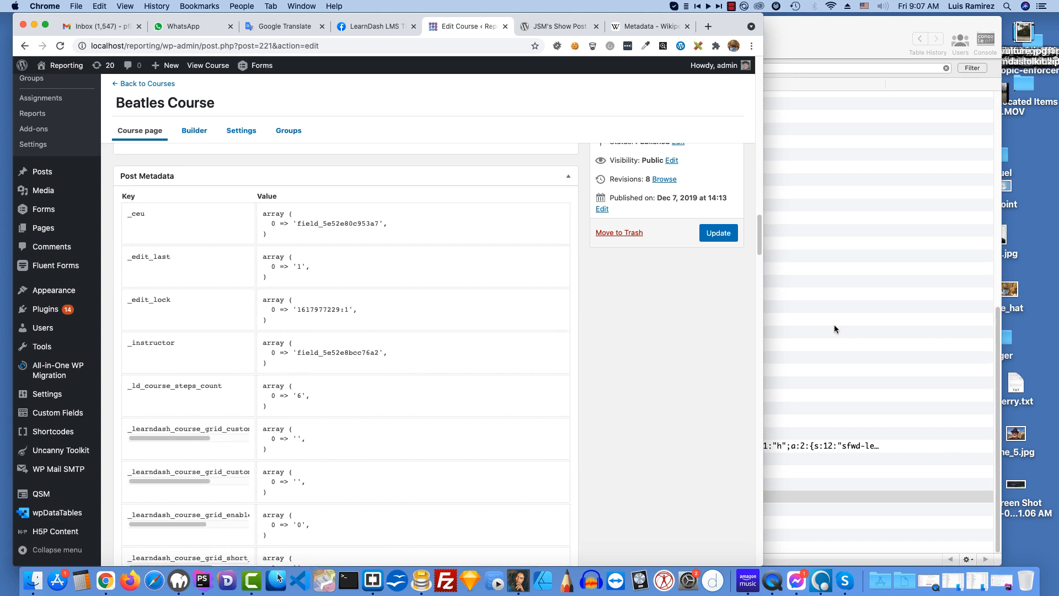
Step: Compare the course's Post Metadata section with the wp_postmeta table in Sequel Pro, examining the keys from _ceu through _sfwd-courses to ceu
click(837, 306)
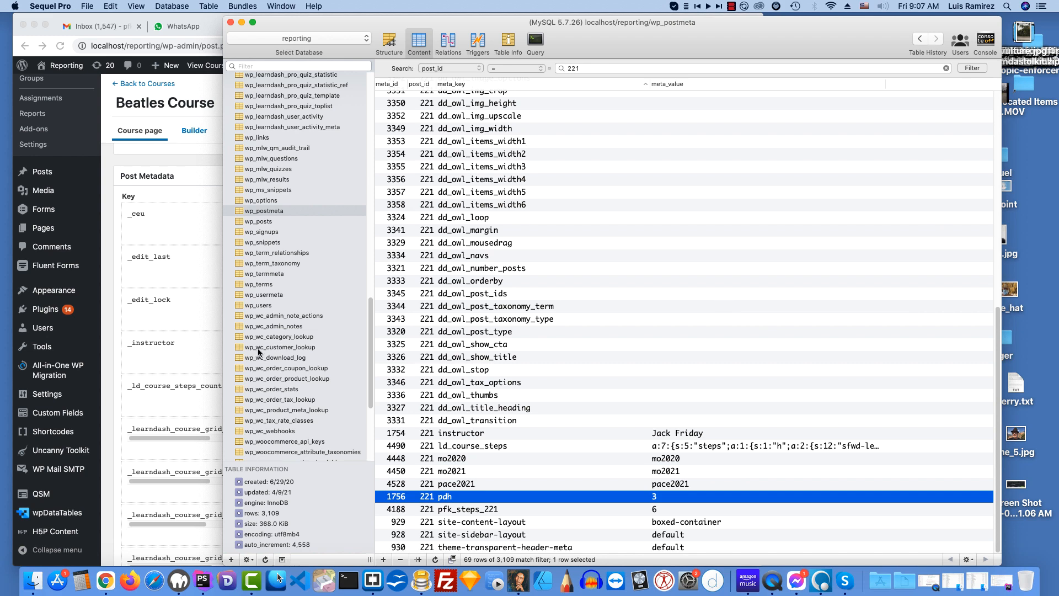
click(192, 312)
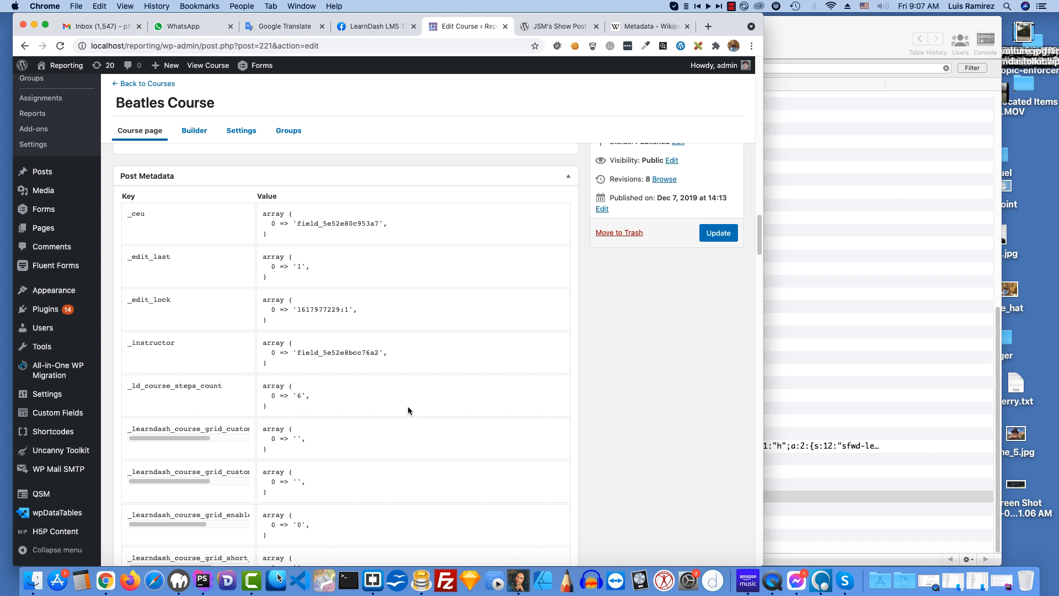
scroll(408, 407, down, 5)
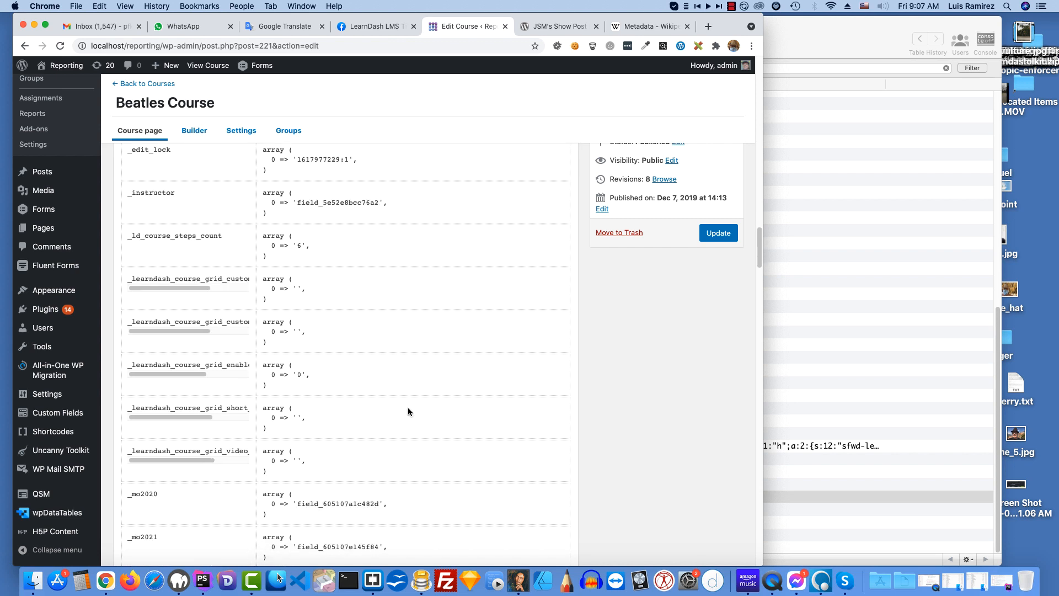
scroll(408, 410, down, 8)
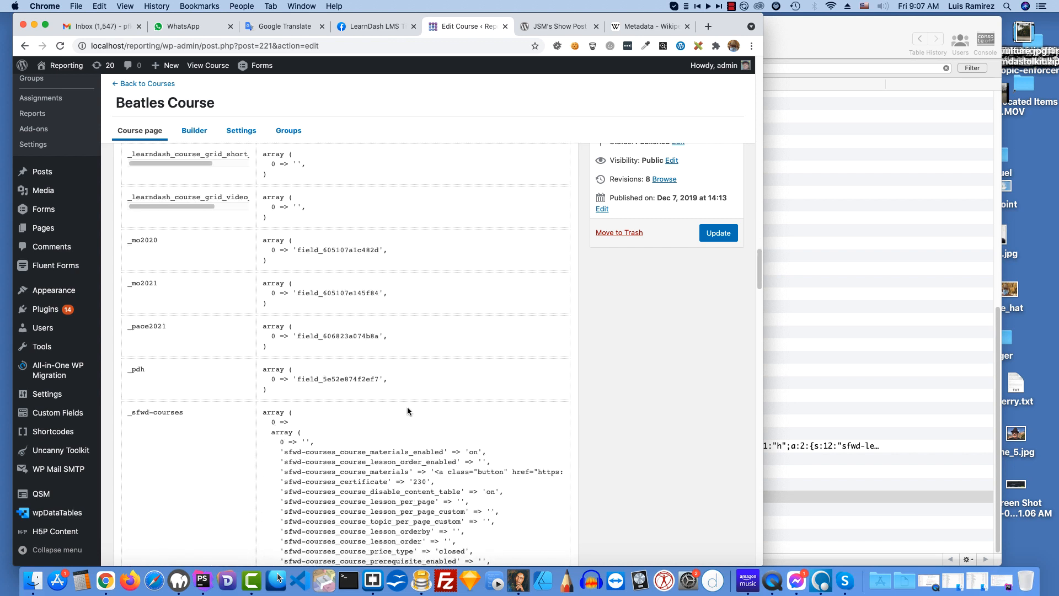
scroll(407, 408, down, 1)
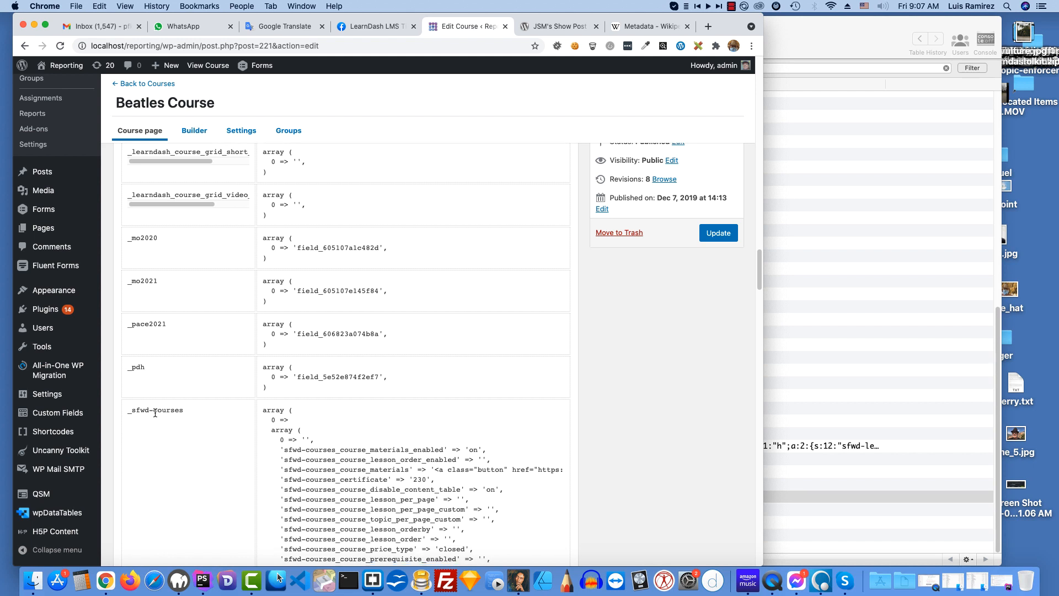
scroll(430, 430, down, 2)
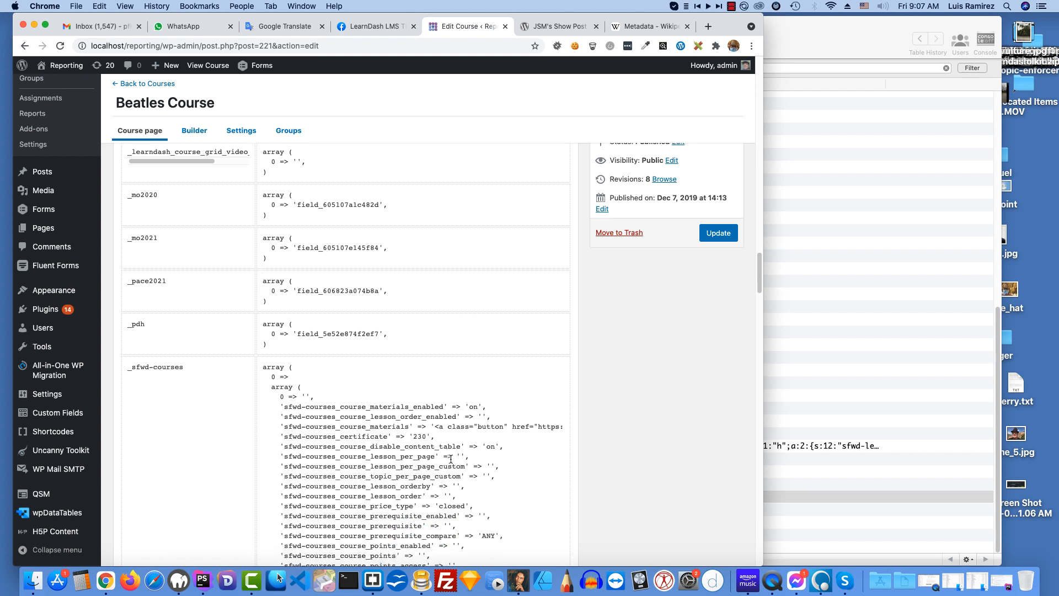
scroll(451, 459, down, 9)
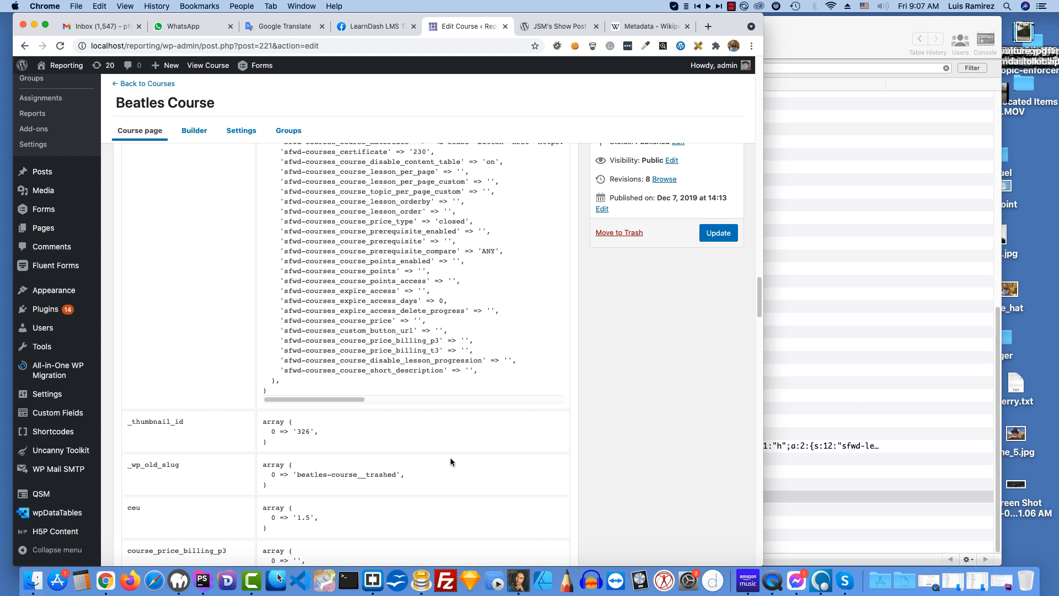
scroll(450, 461, down, 1)
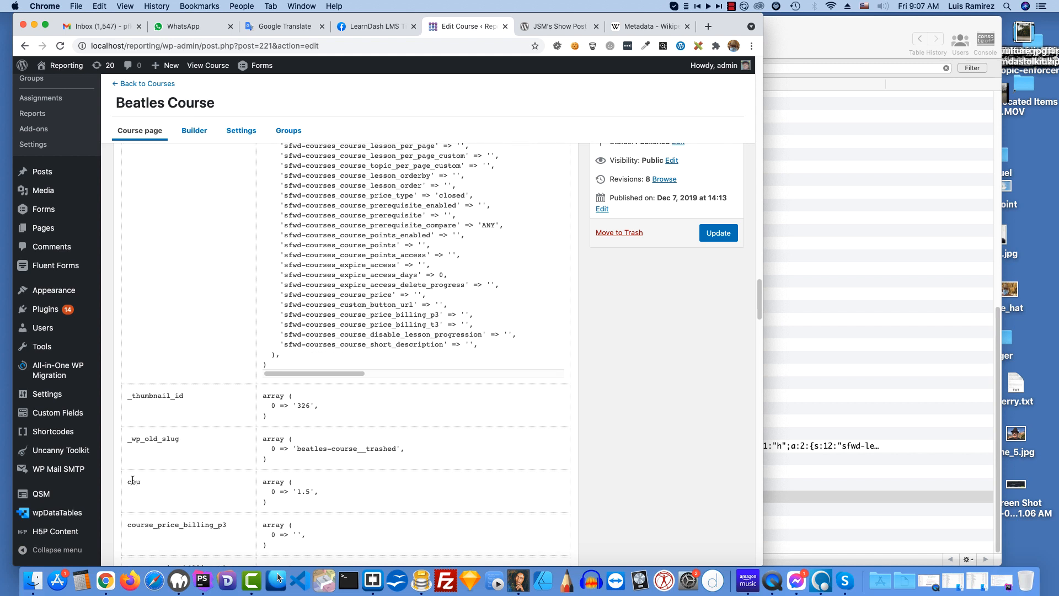
scroll(361, 462, down, 1)
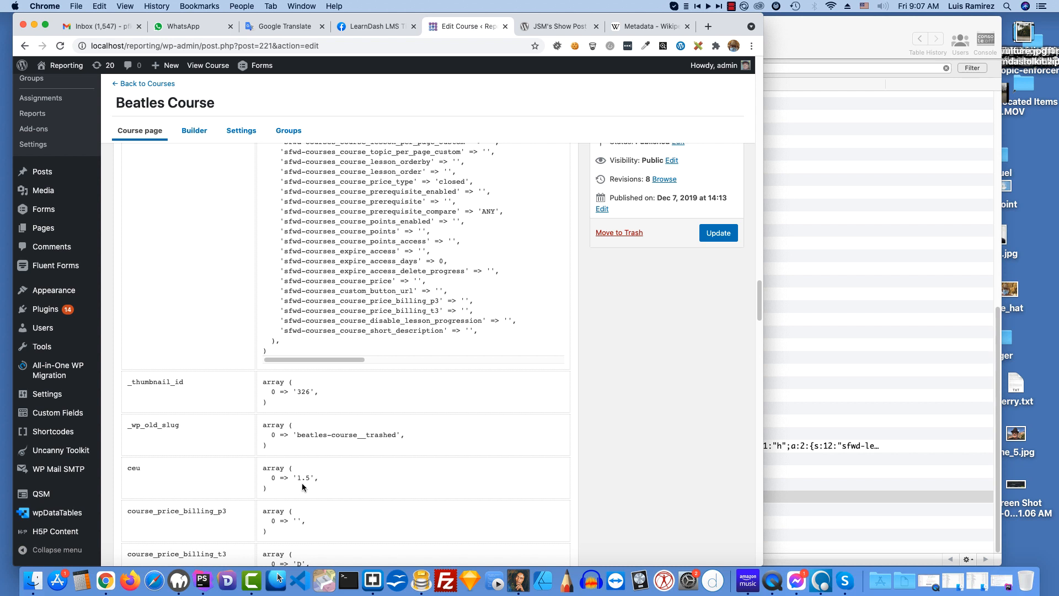
Step: Examine the remaining Post Metadata entries of the Beatles Course, including instructor, ld_course_steps, pdh and pfk_steps_221
scroll(399, 460, down, 5)
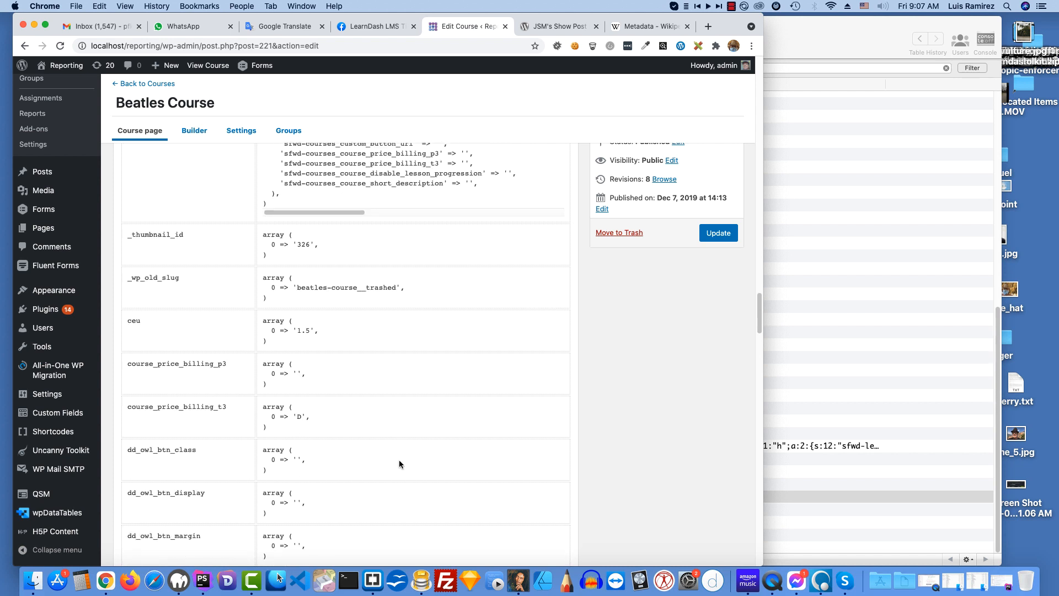
scroll(399, 459, down, 10)
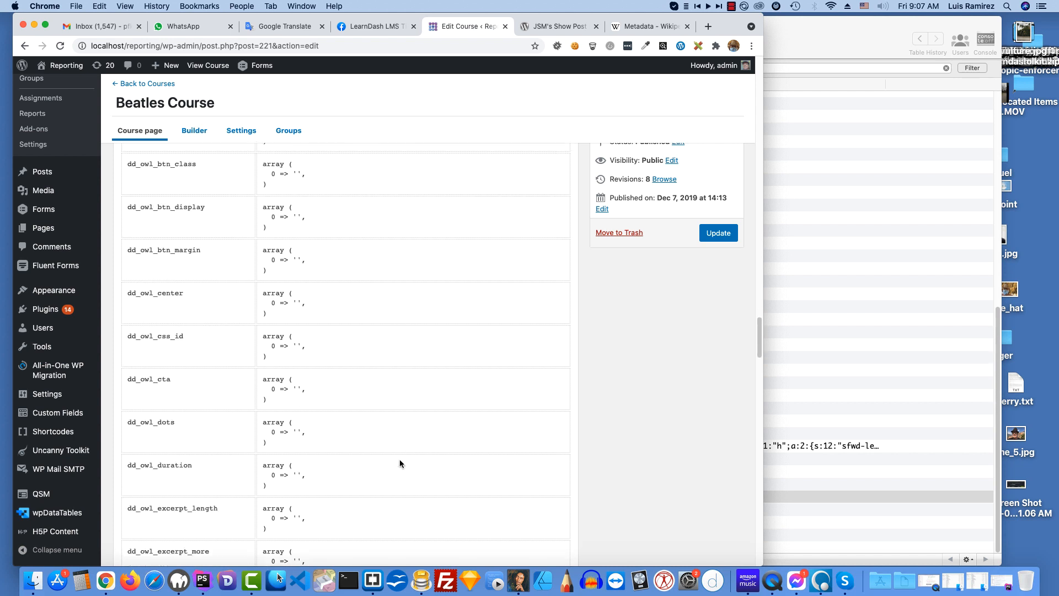
scroll(400, 461, down, 12)
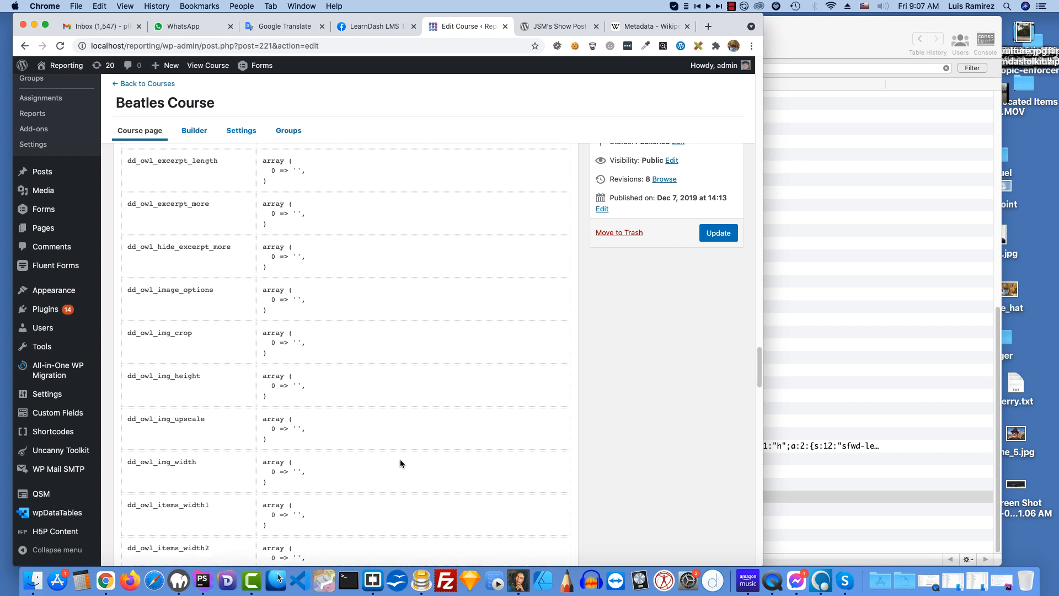
scroll(400, 459, down, 15)
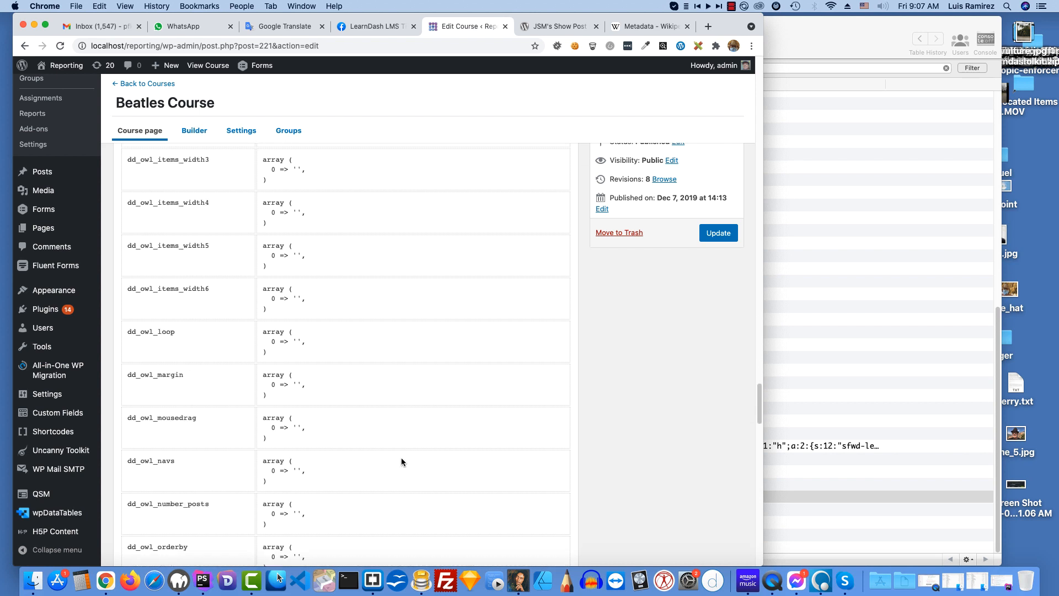
scroll(402, 462, down, 18)
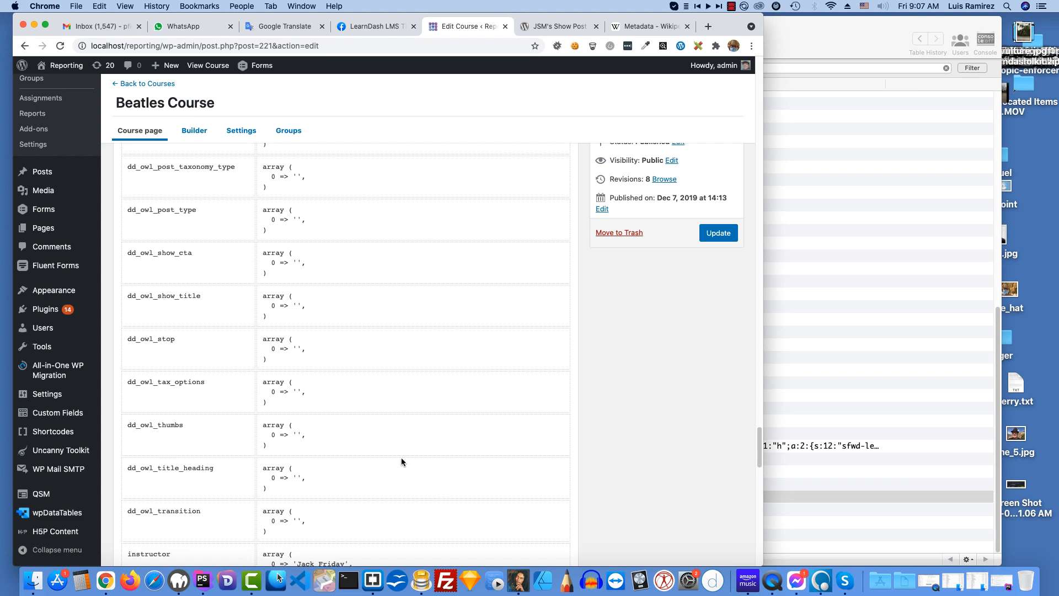
scroll(402, 462, down, 2)
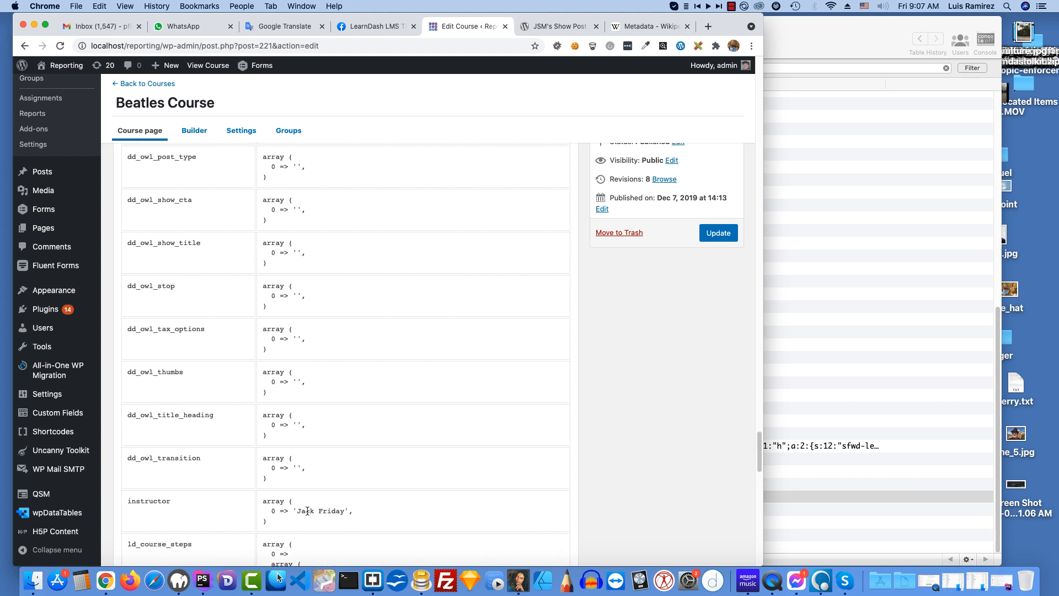
scroll(412, 490, down, 3)
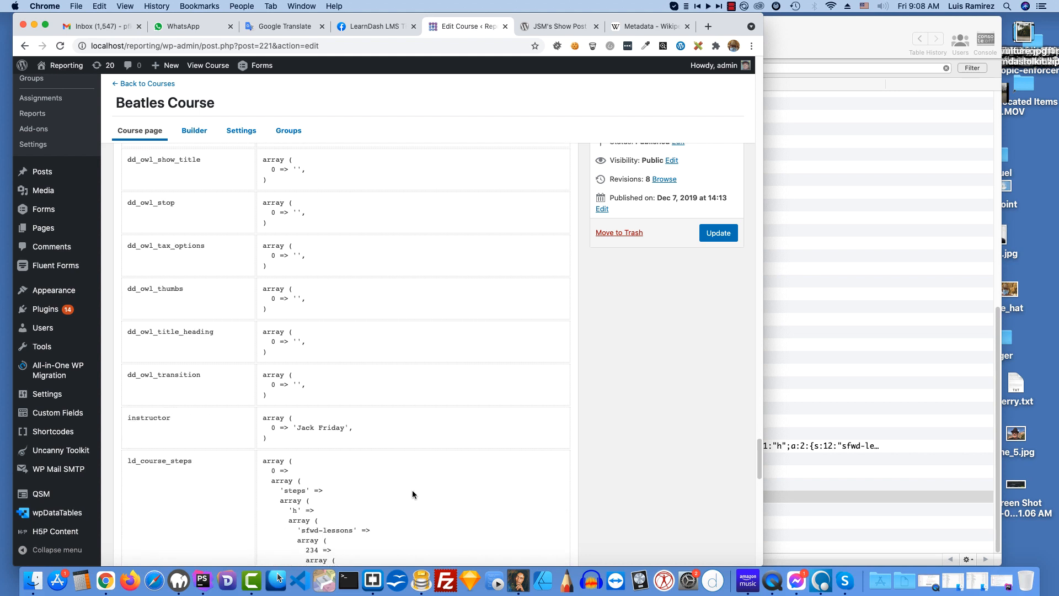
scroll(412, 490, down, 20)
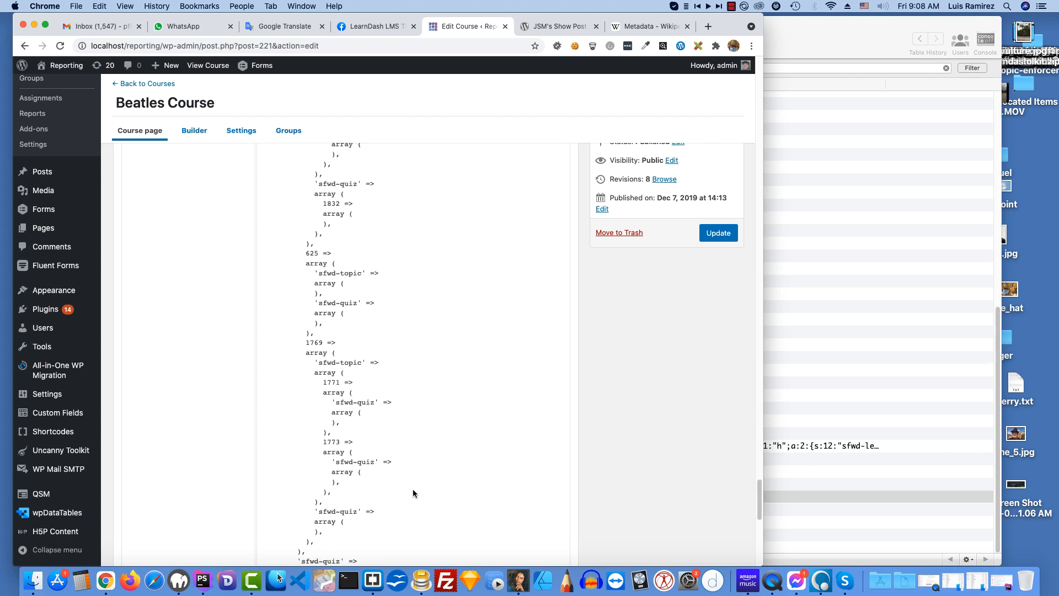
scroll(412, 489, down, 15)
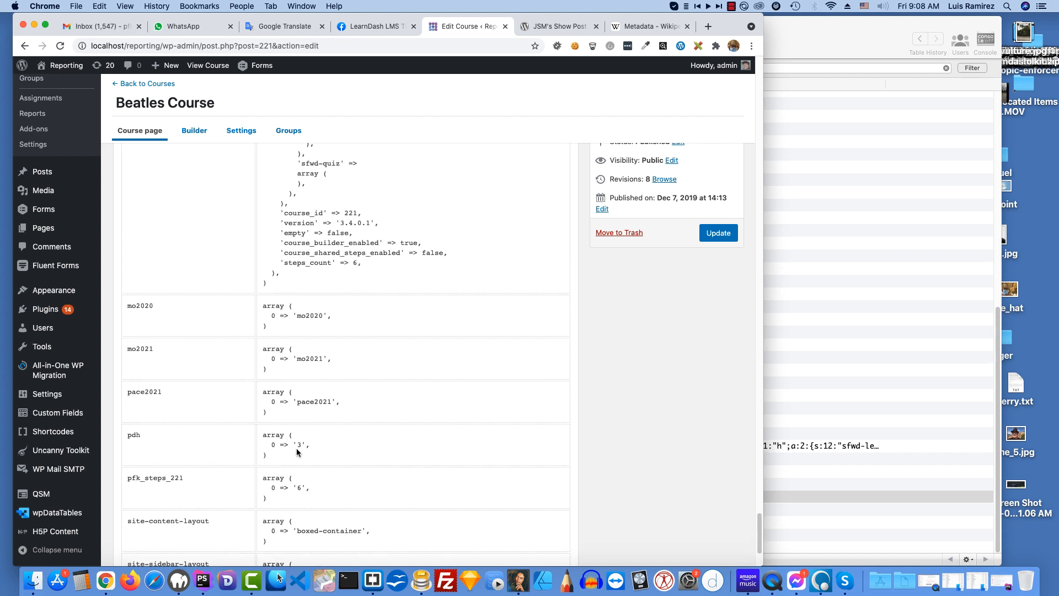
scroll(392, 446, down, 5)
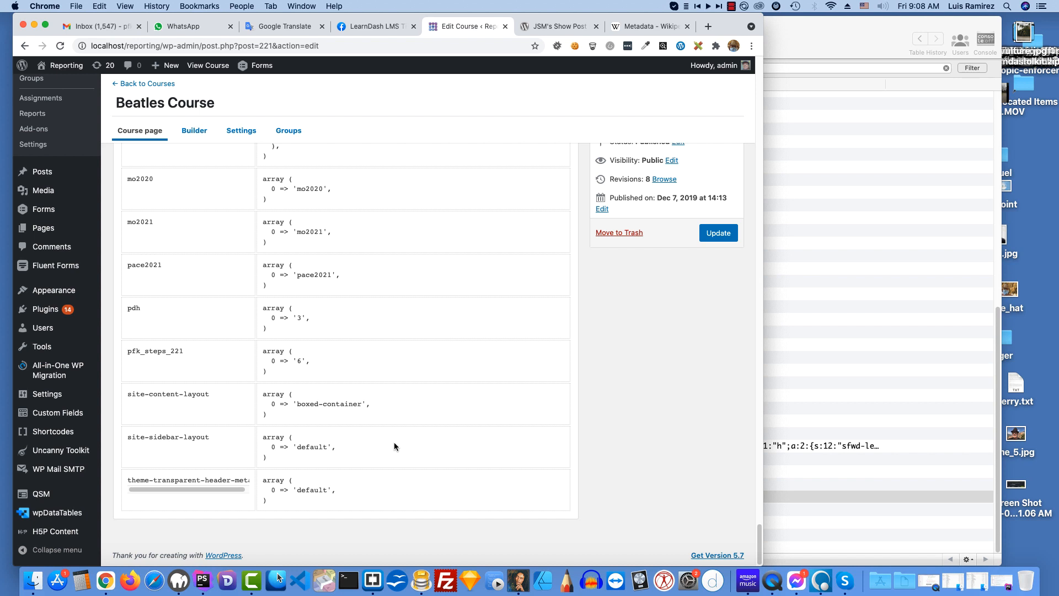
Step: Open the Advanced Custom Fields list of field groups and view the groups assigned to courses and quizzes
mouse_move(29, 378)
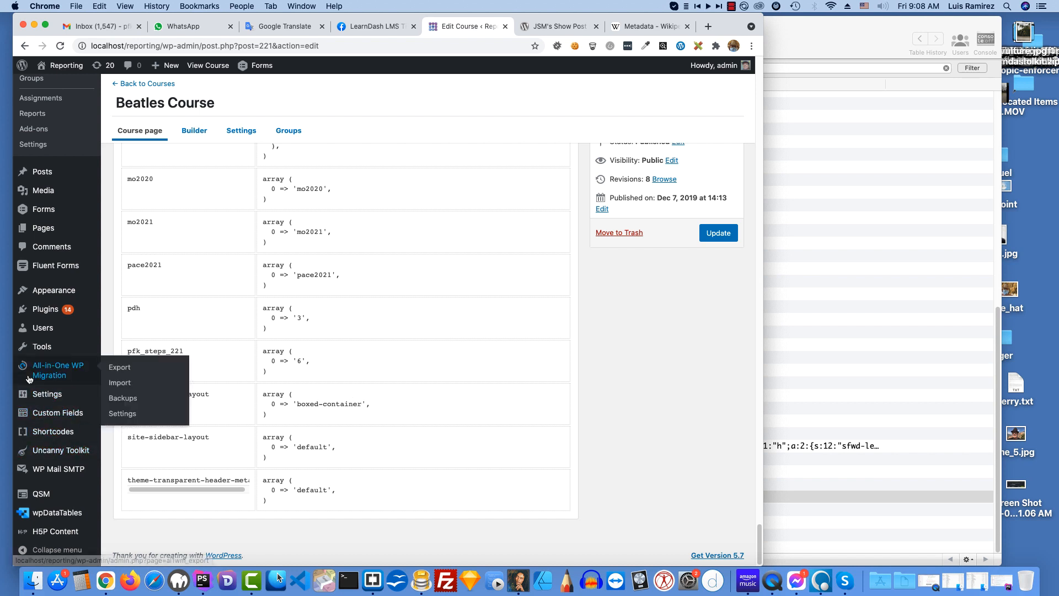
mouse_move(77, 404)
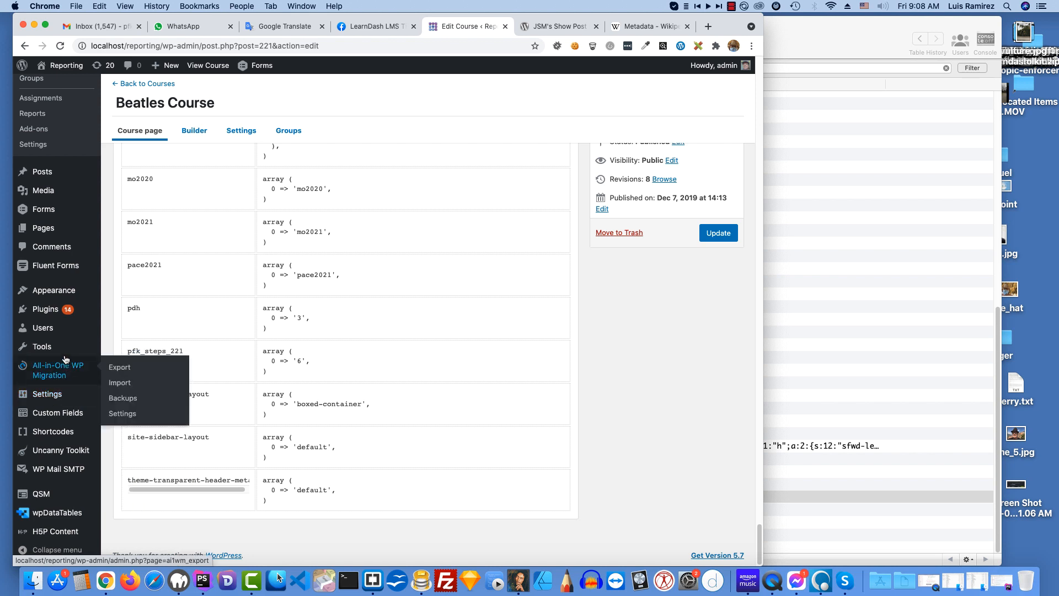
scroll(65, 325, up, 5)
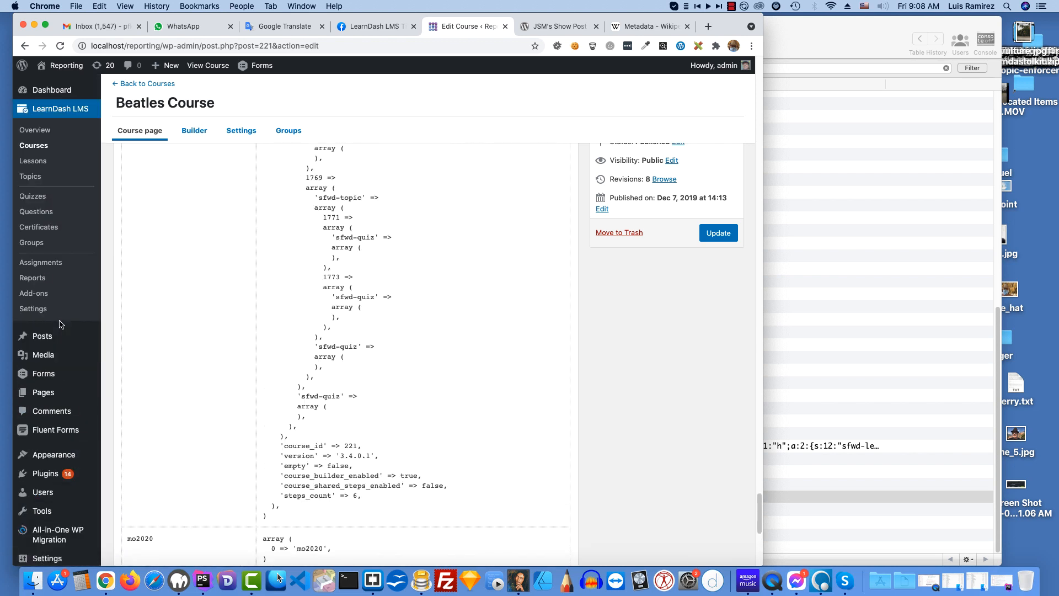
scroll(65, 332, down, 2)
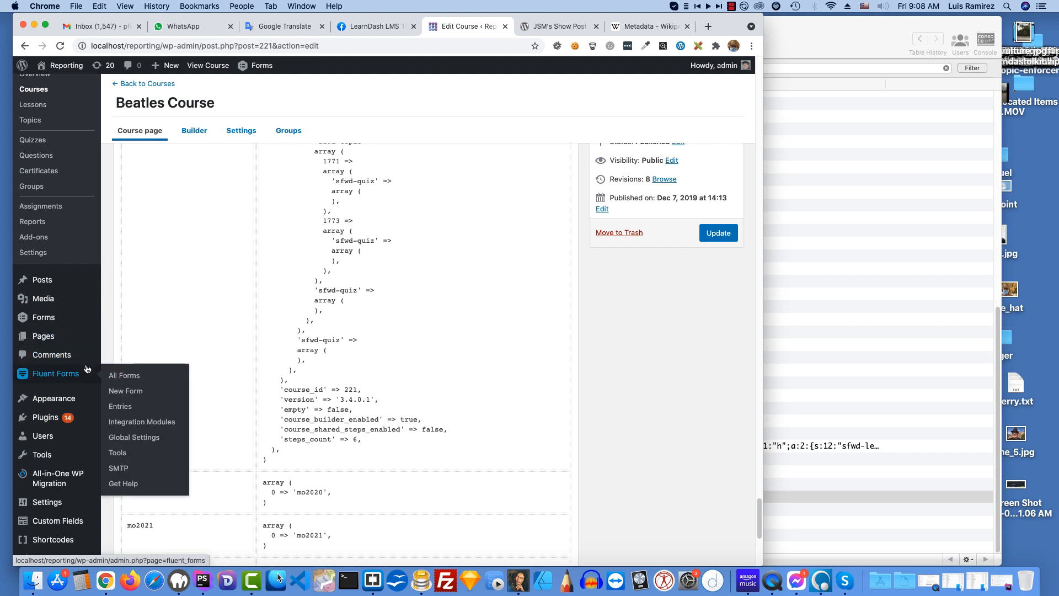
scroll(83, 364, down, 1)
scroll(87, 368, down, 3)
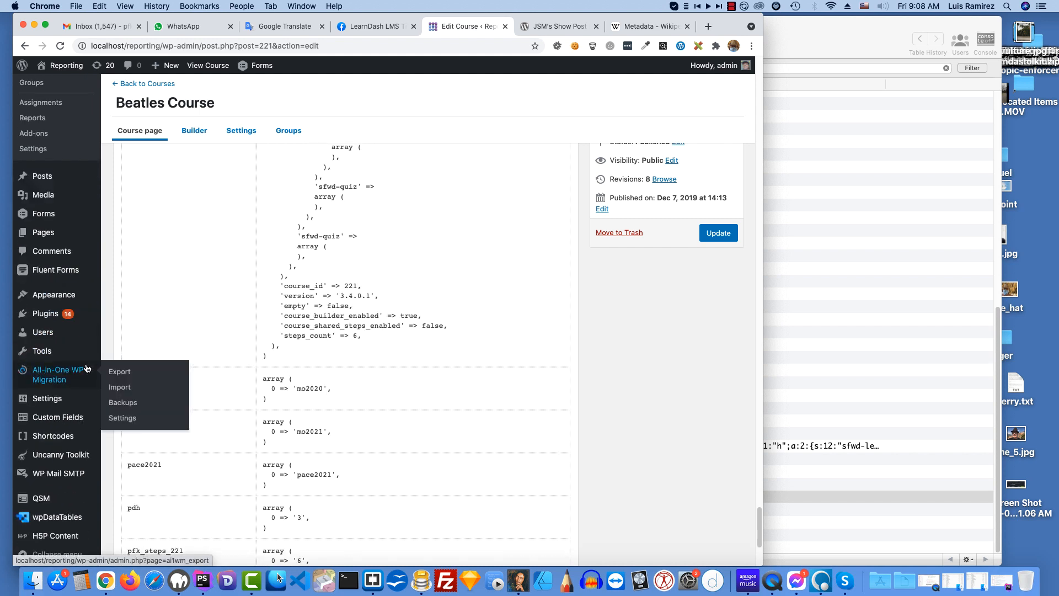
scroll(86, 368, down, 2)
scroll(86, 368, down, 1)
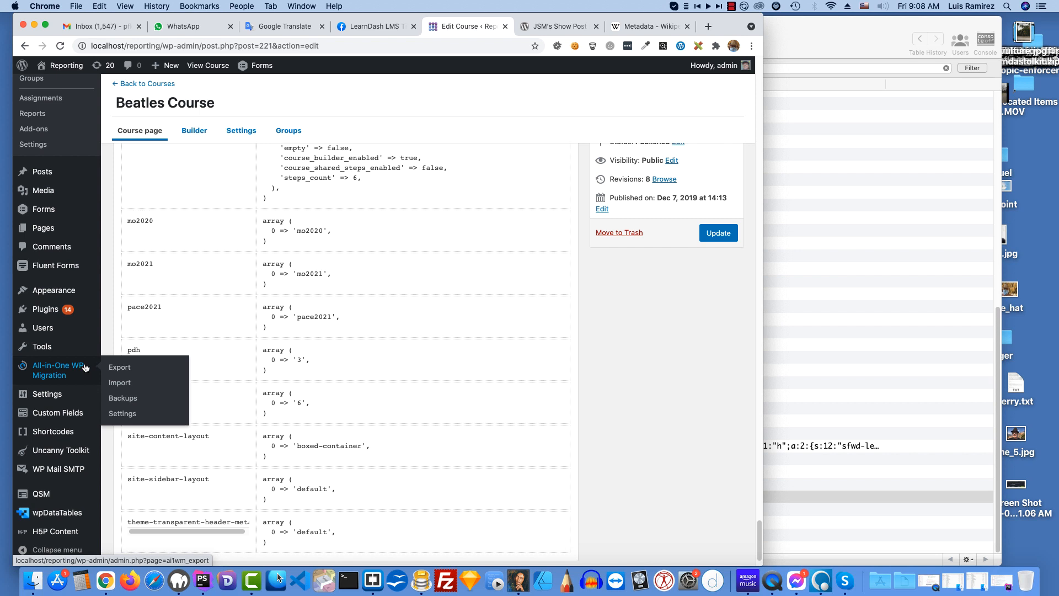
scroll(84, 368, down, 2)
mouse_move(75, 431)
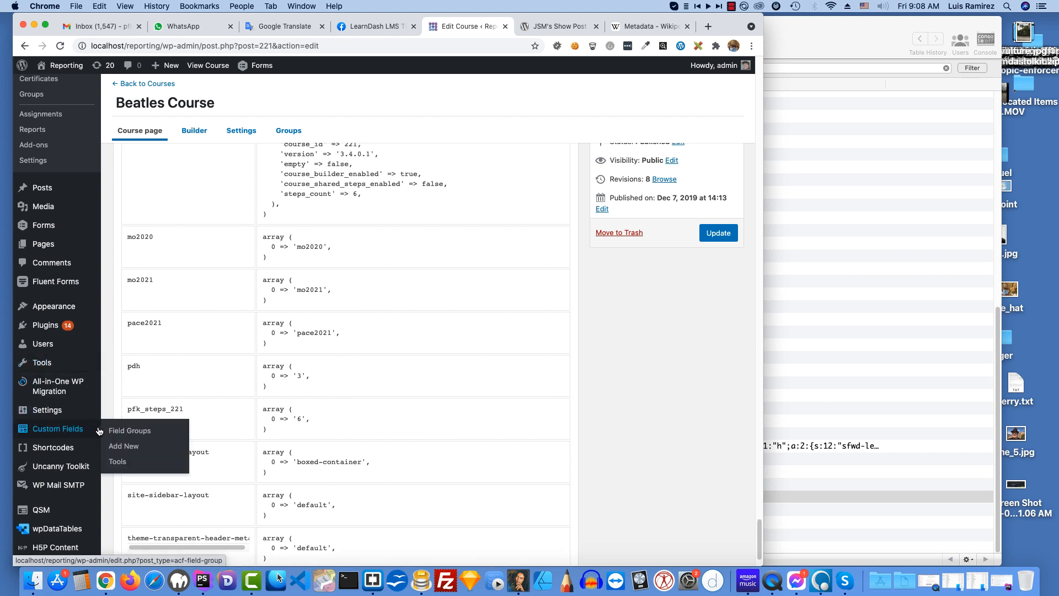
click(146, 432)
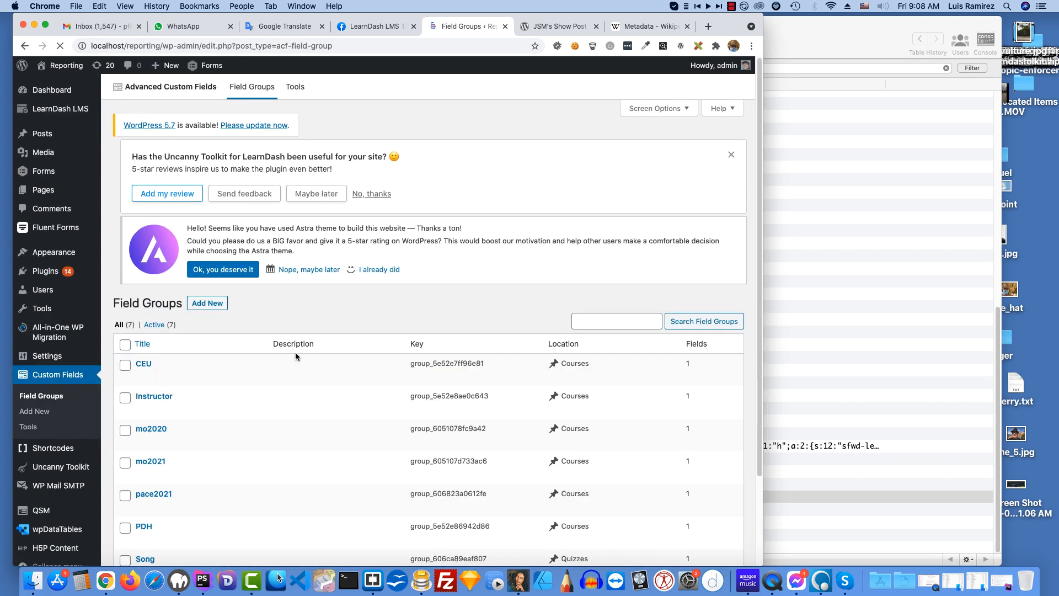
scroll(335, 396, down, 3)
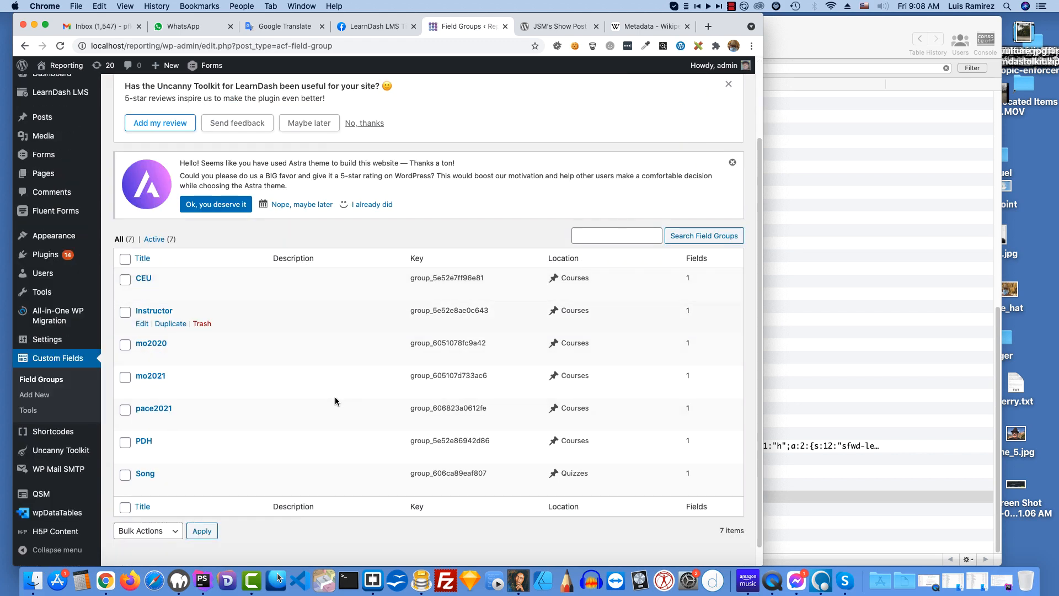
scroll(259, 334, down, 1)
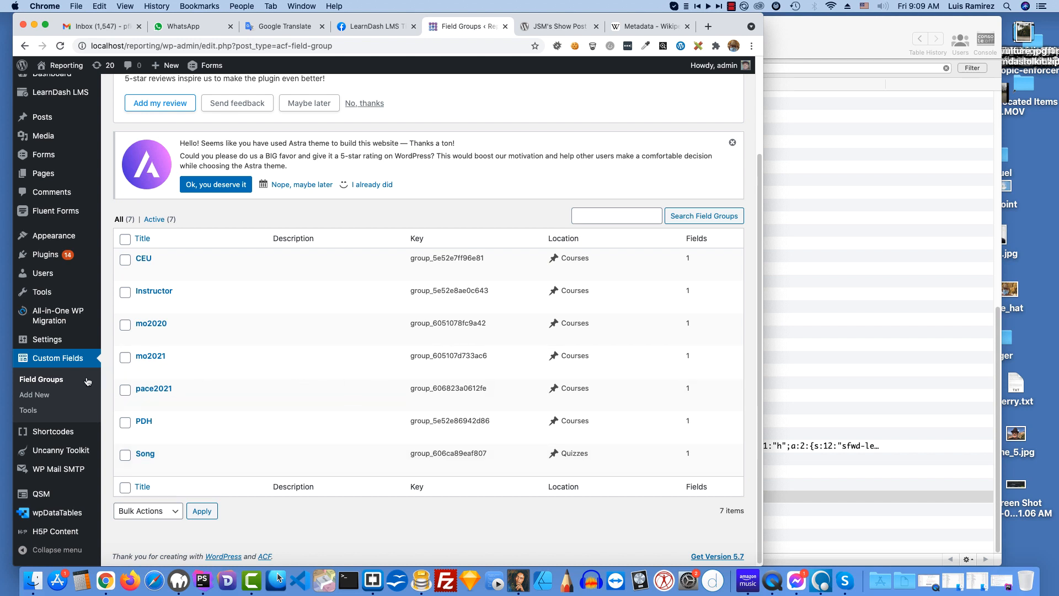
Step: Start a new Advanced Custom Fields field group titled "Location"
click(44, 396)
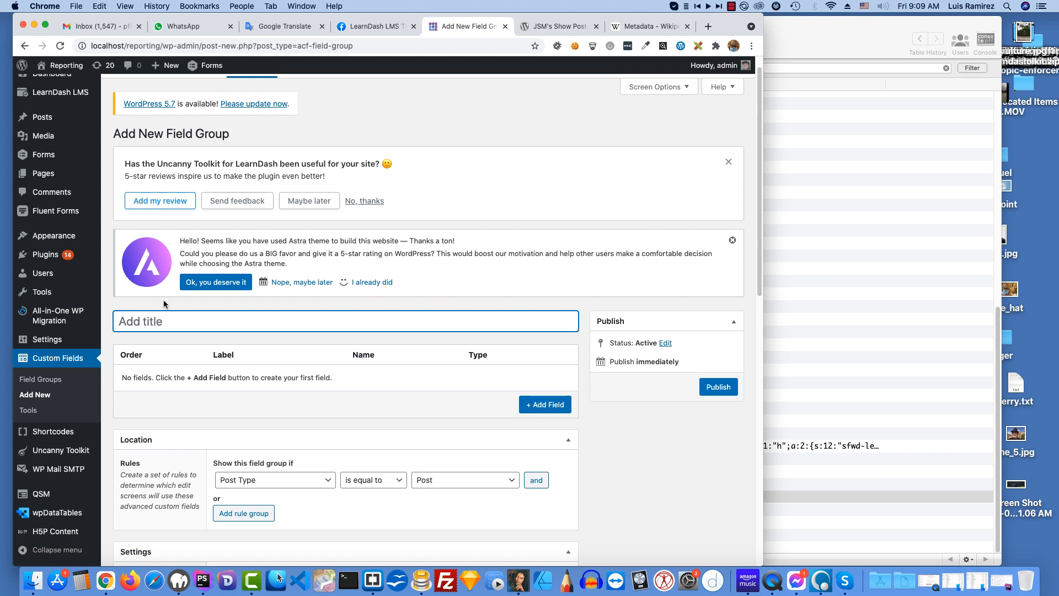
text(Location)
click(330, 393)
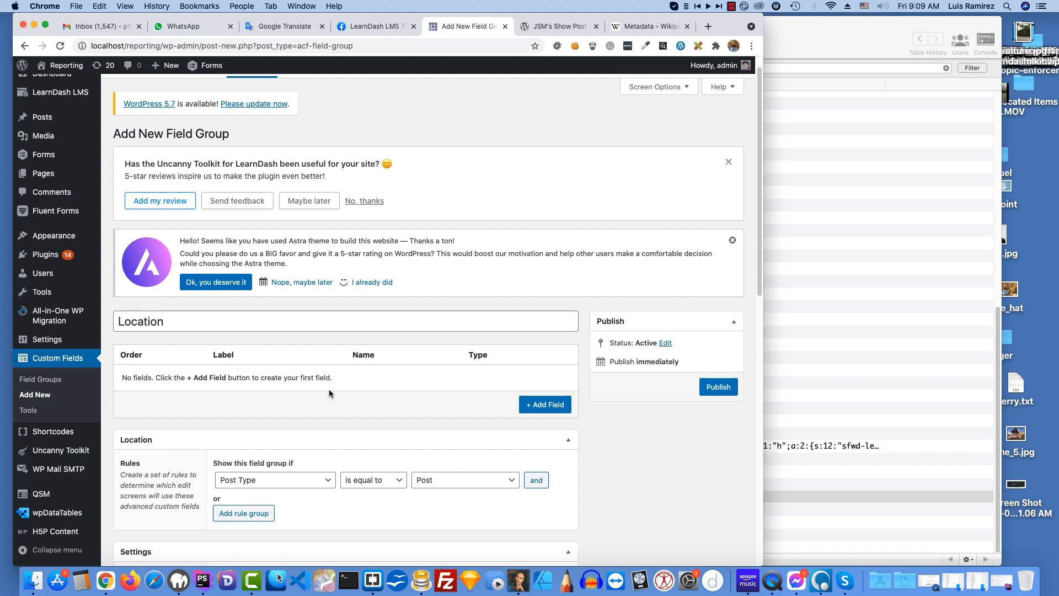
Step: Add a Text field to the Location group with the label and name "location"
click(545, 405)
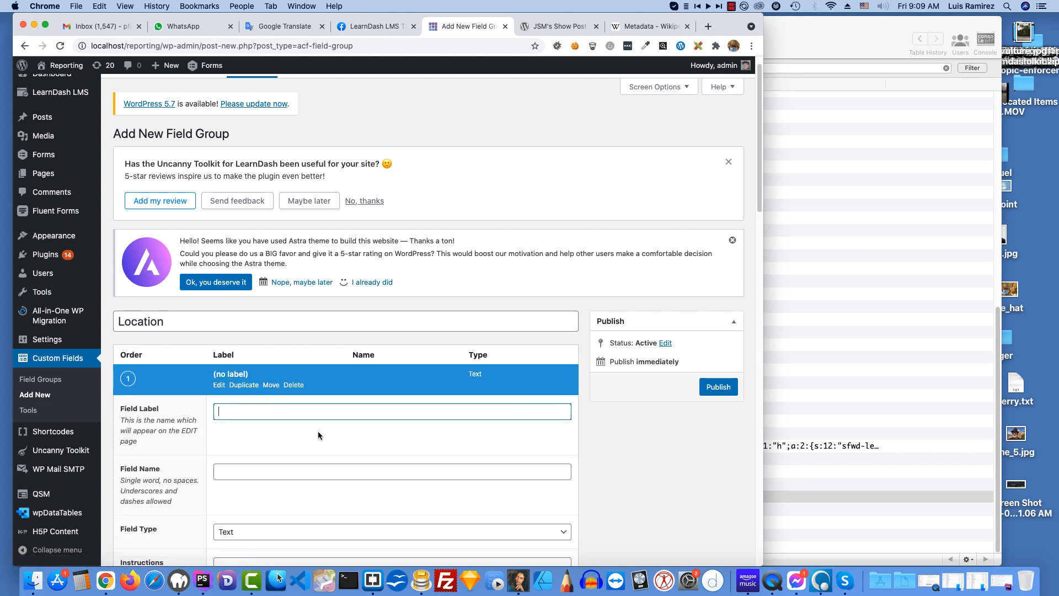
scroll(318, 435, down, 1)
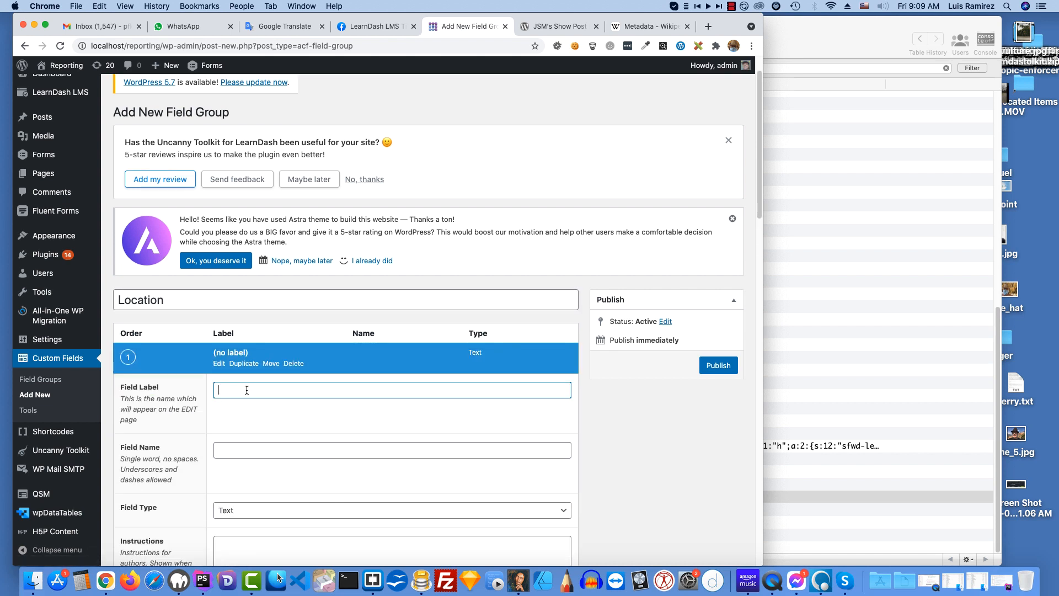
text(loc)
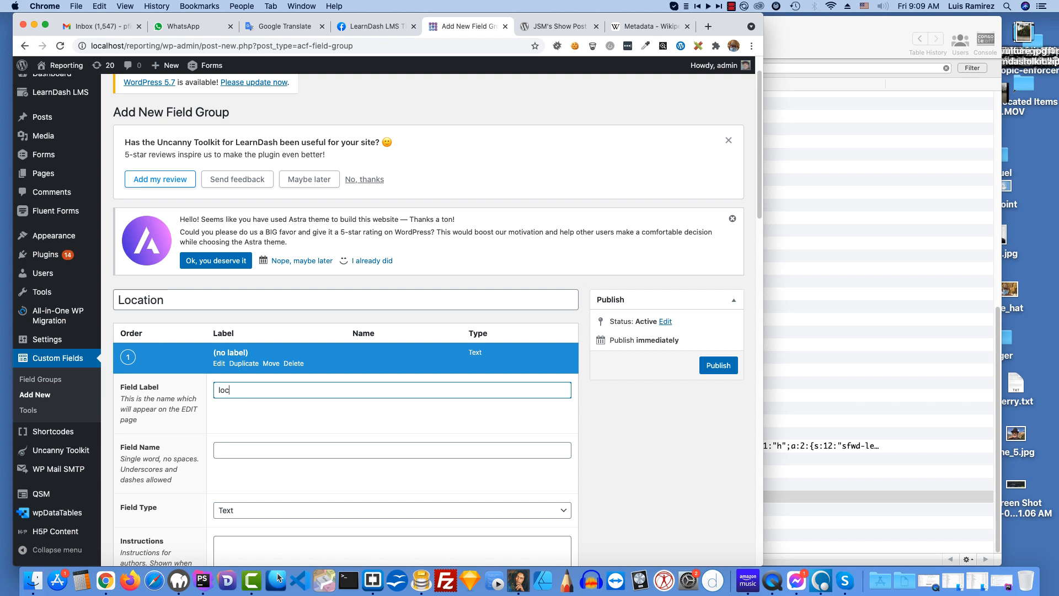
text(ation)
click(297, 416)
Step: Review the location field's settings and publish the Location field group
scroll(319, 412, down, 1)
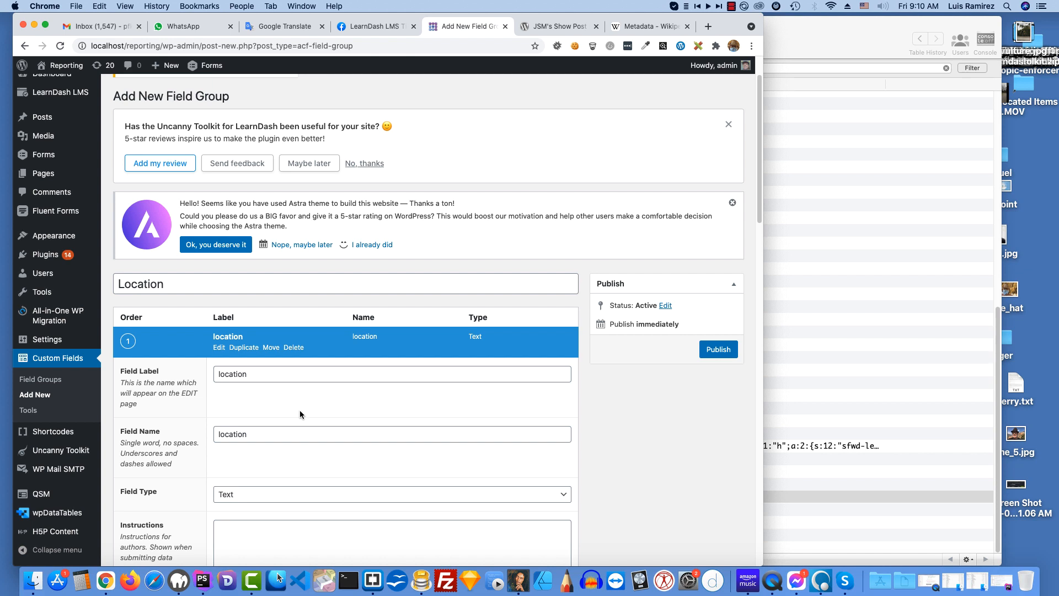
scroll(299, 414, down, 1)
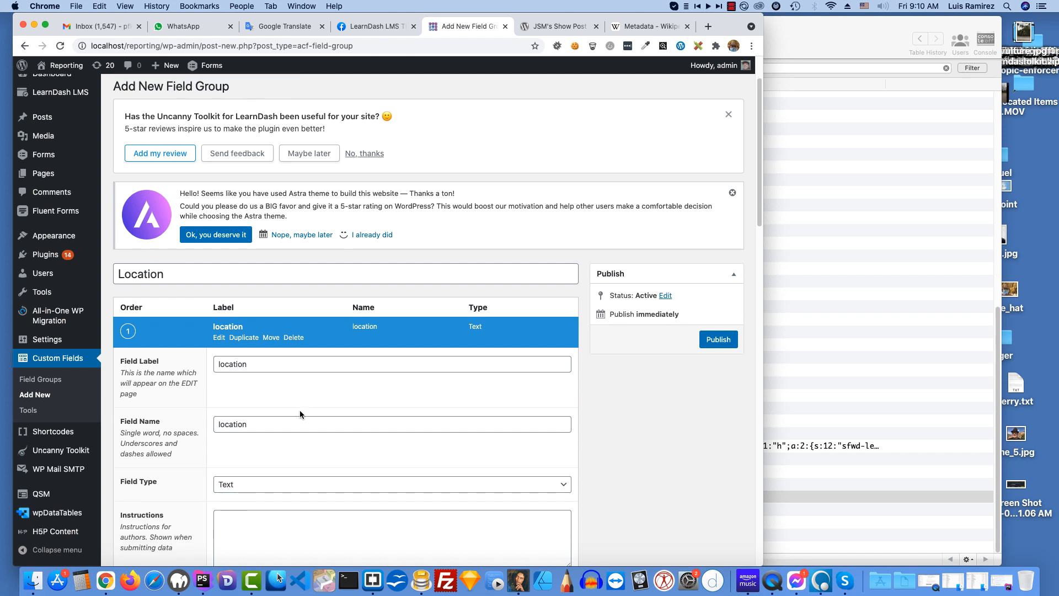
scroll(299, 414, down, 1)
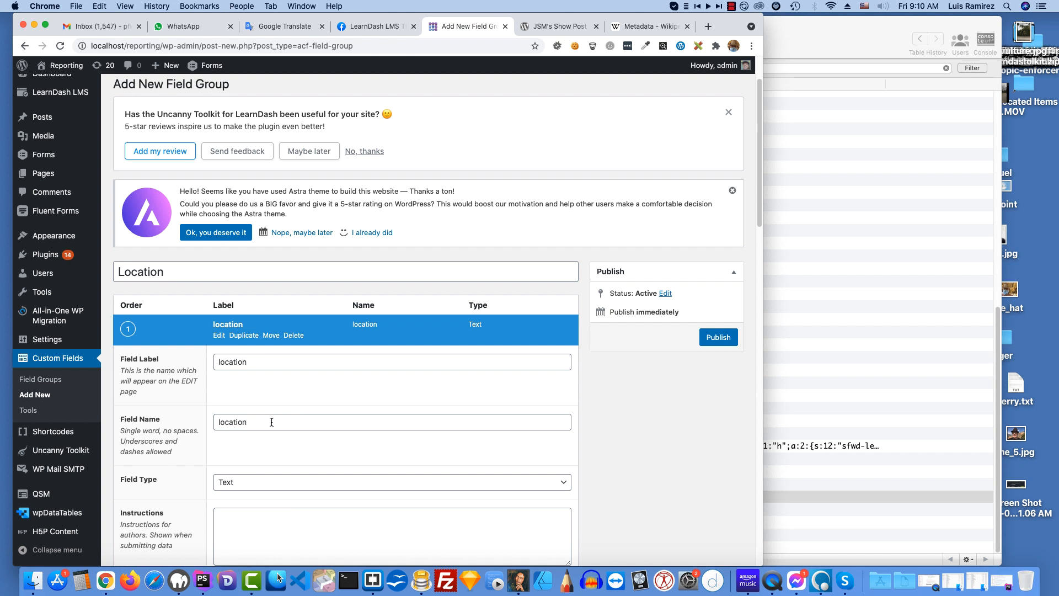
scroll(272, 422, down, 1)
scroll(272, 422, down, 3)
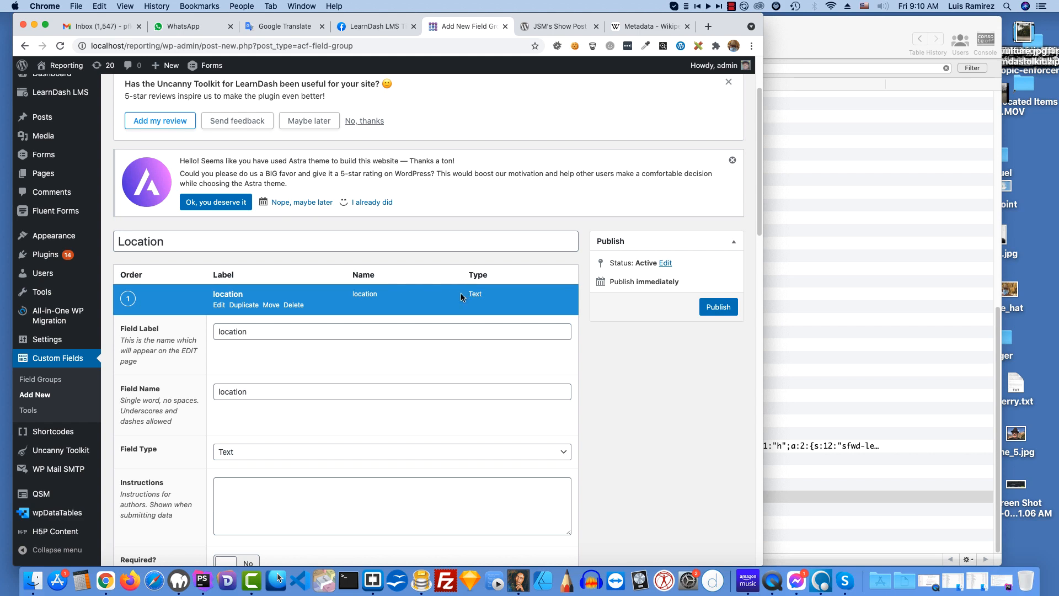
click(718, 307)
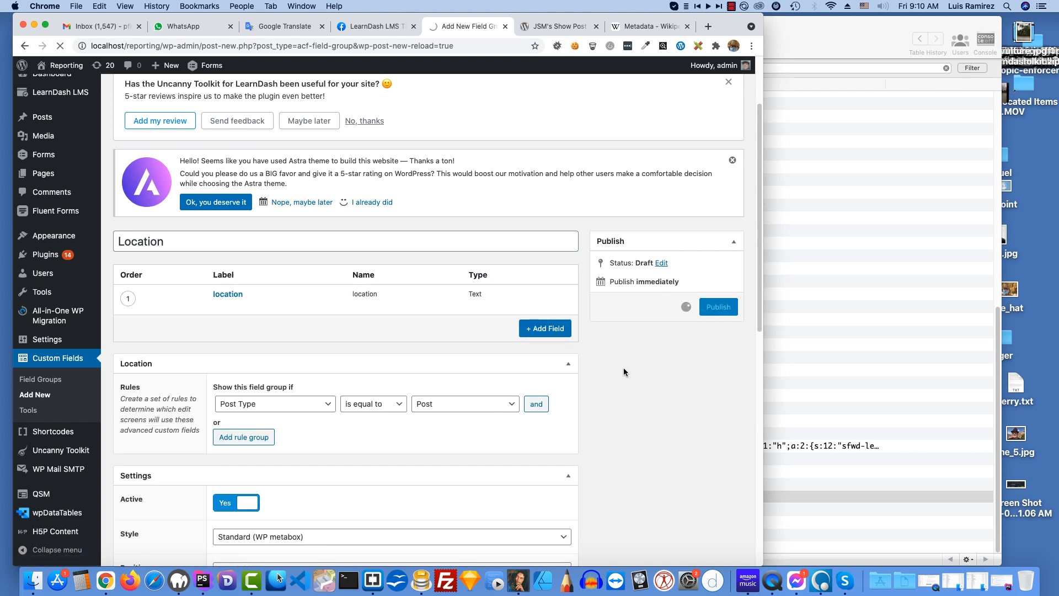
Step: Set the Location group's rule to show it when Post Type is equal to Course, and update the group
scroll(628, 377, down, 2)
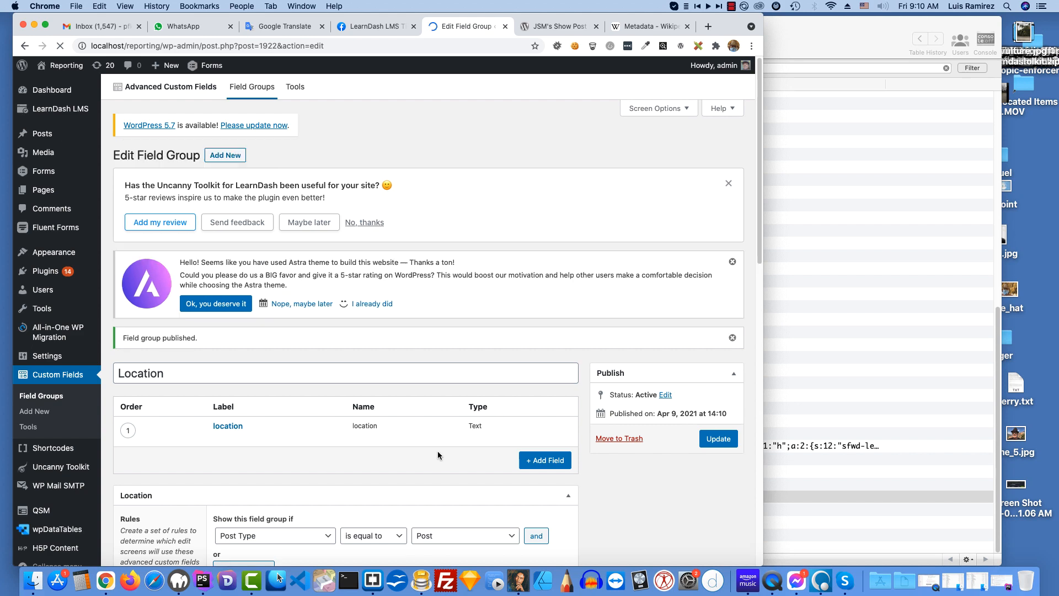
scroll(427, 439, down, 5)
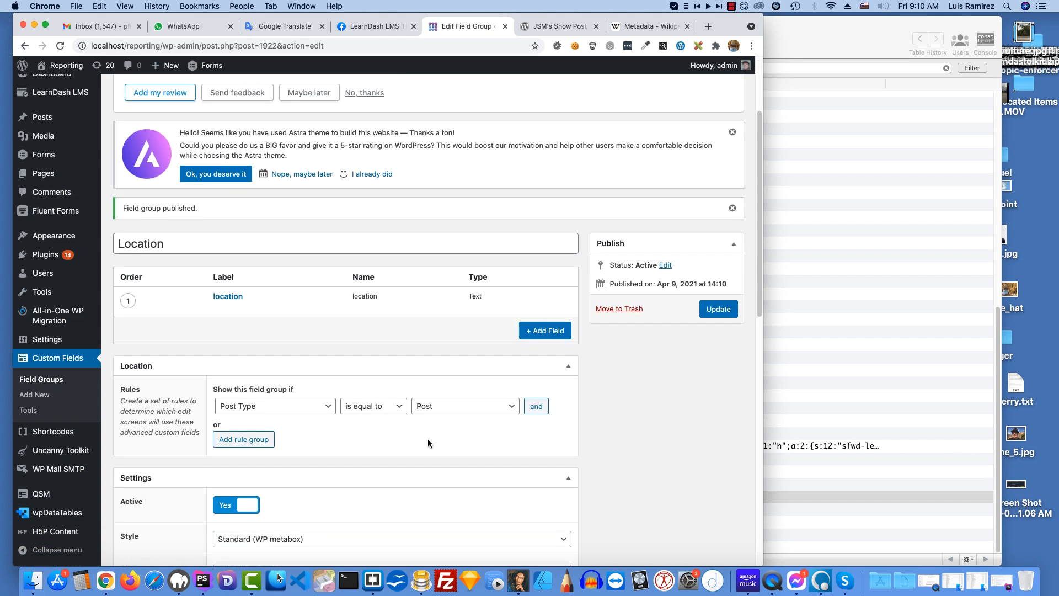
click(506, 411)
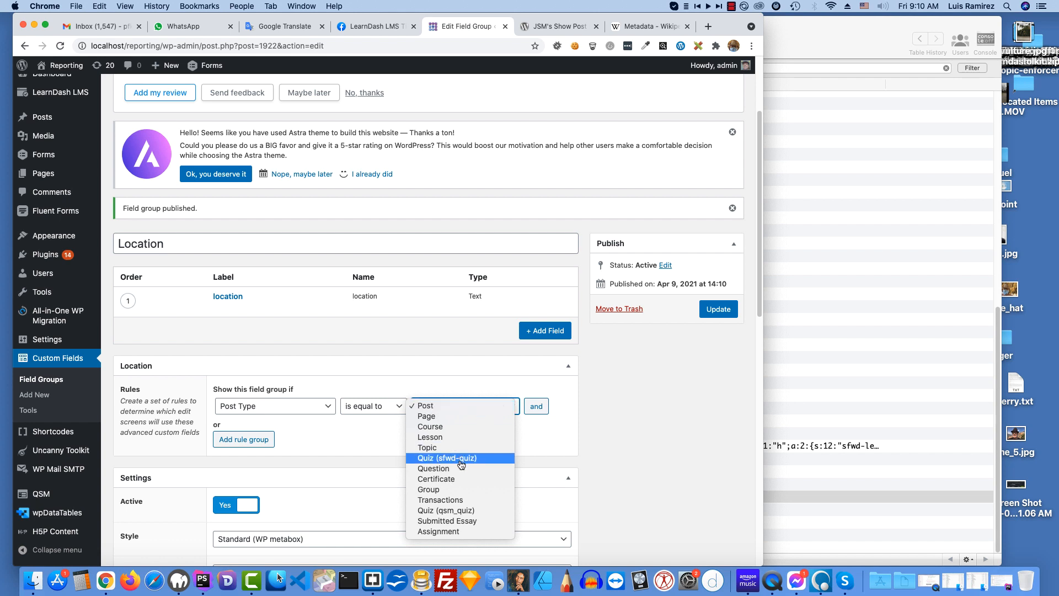
click(447, 427)
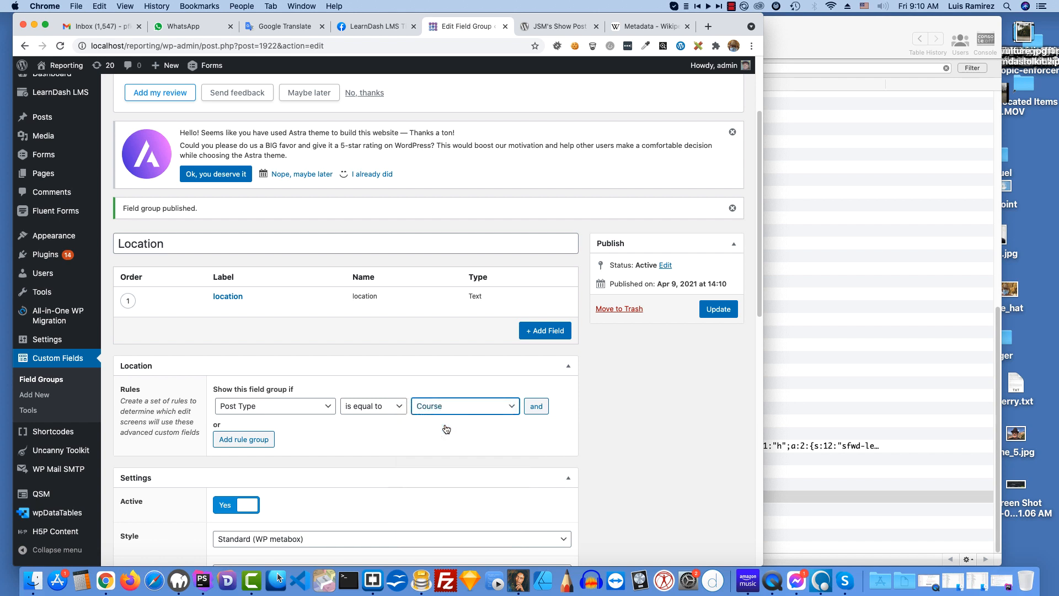
click(711, 309)
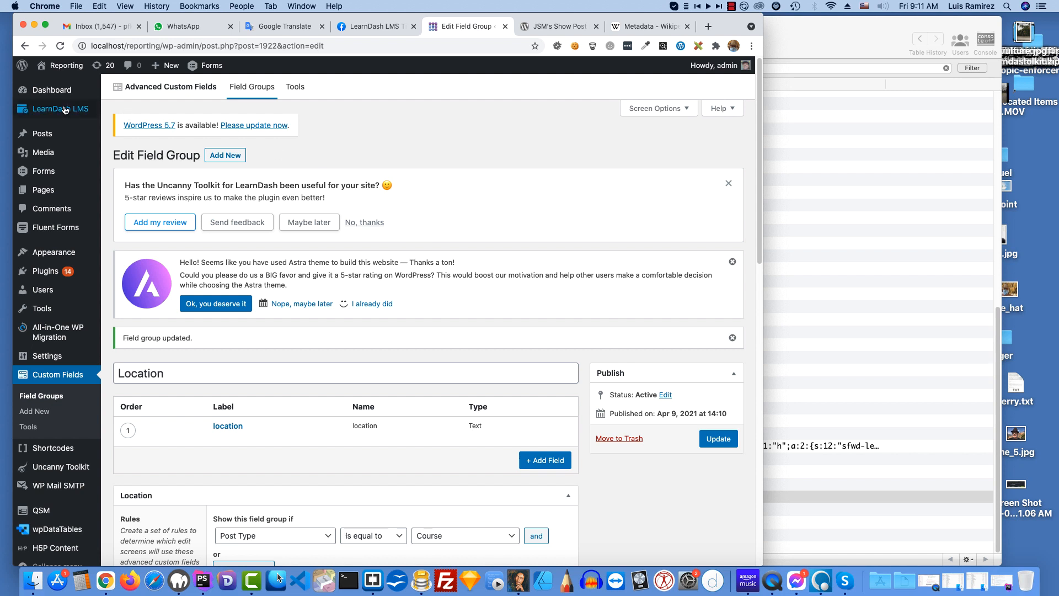
Step: Open the LearnDash Courses list in a new browser tab and open the Beatles Course for editing
mouse_move(63, 110)
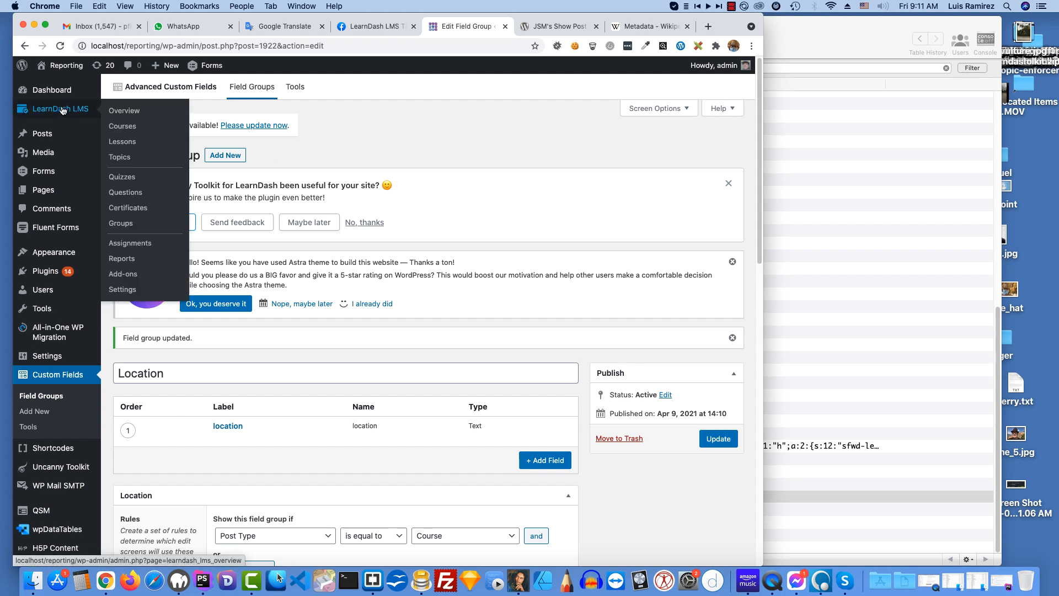
right_click(121, 131)
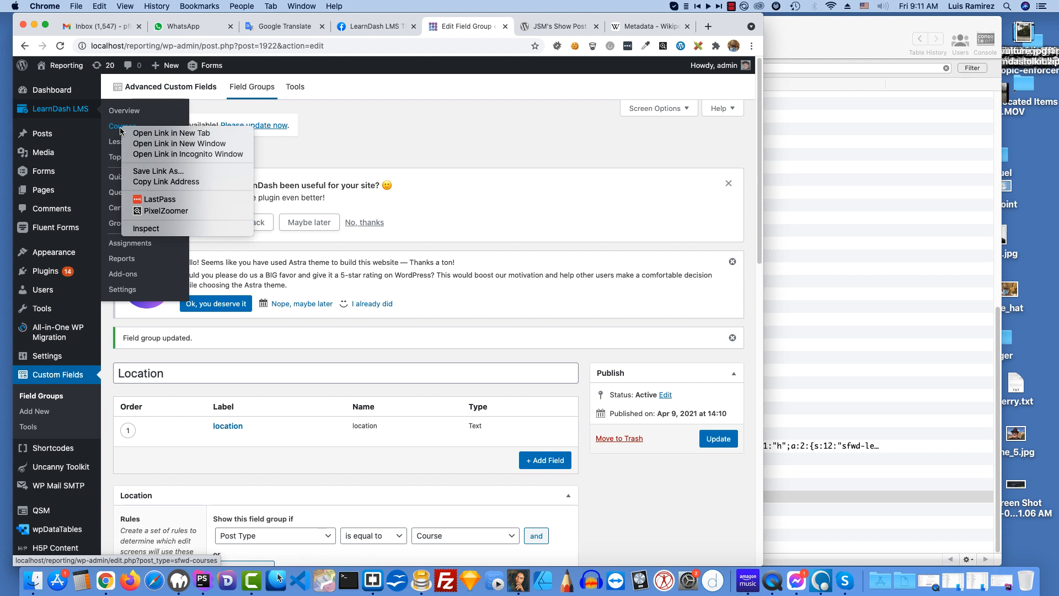
click(208, 135)
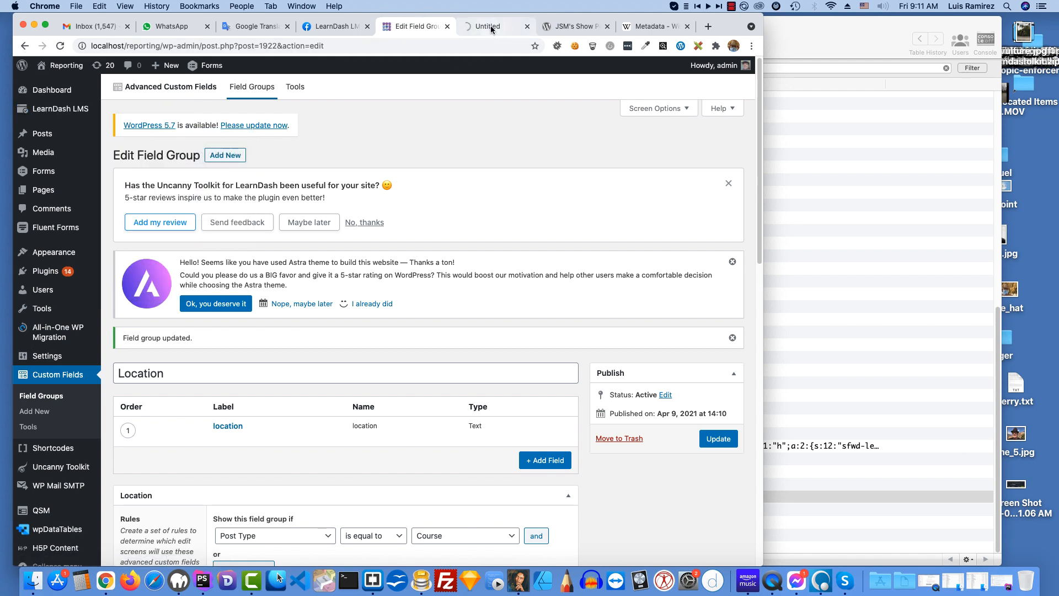
click(491, 26)
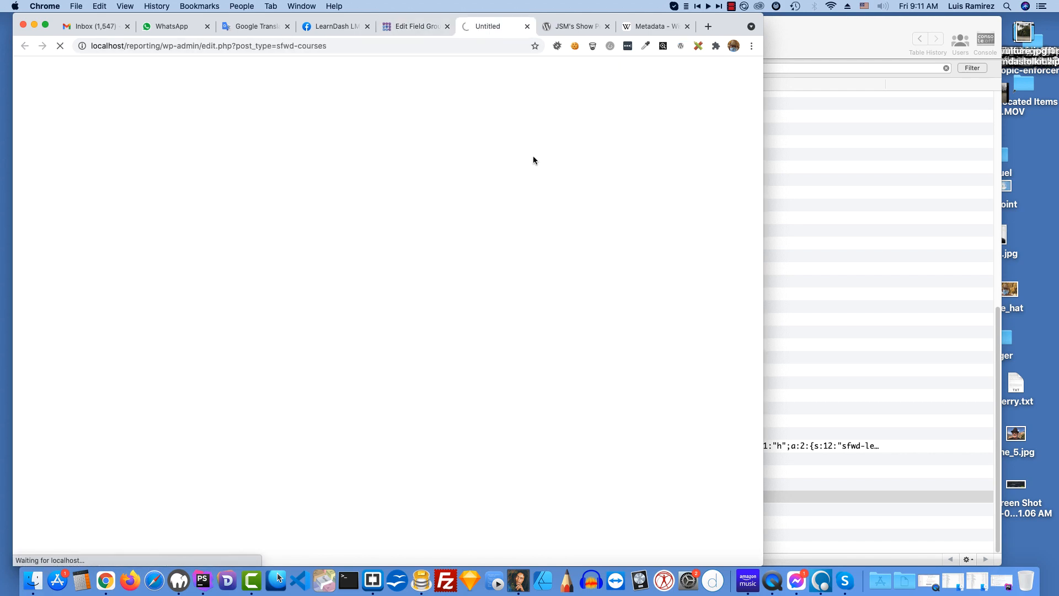
scroll(440, 200, down, 2)
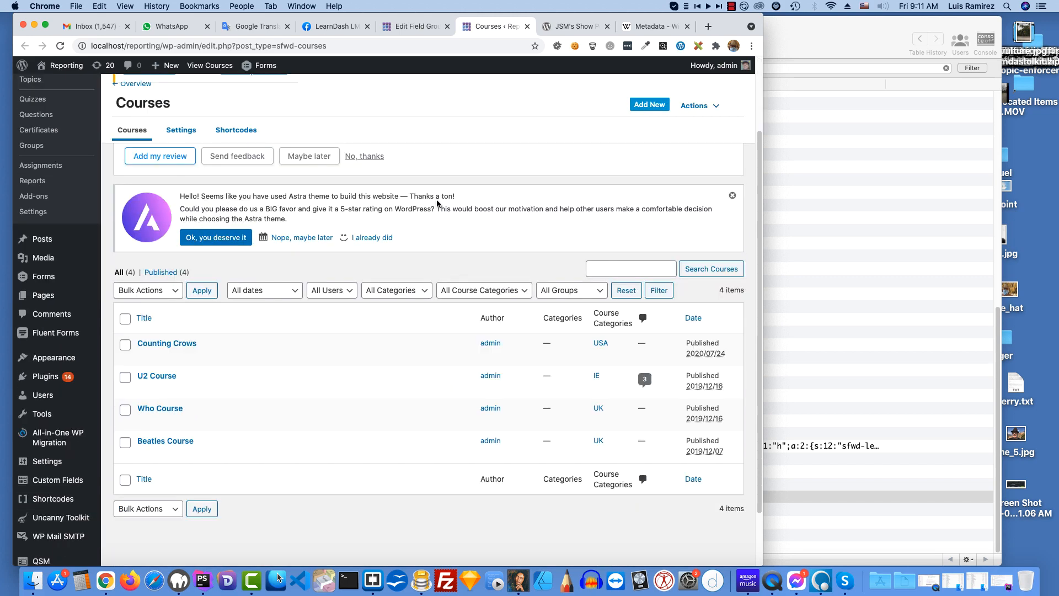
click(143, 455)
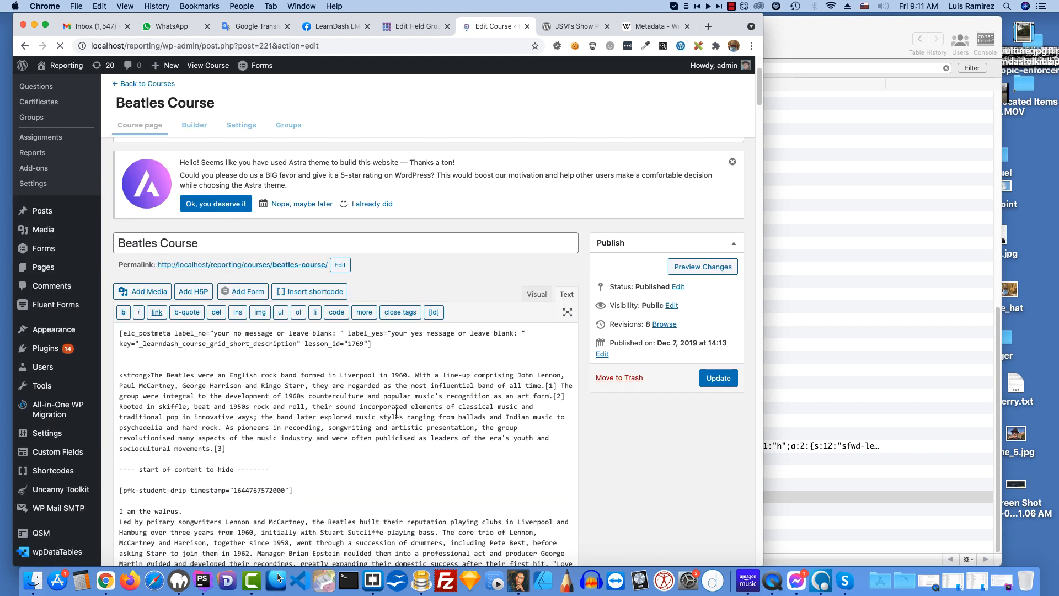
Step: Enter "Kalamazoo, MI" in the Beatles Course's location custom field, leaving the Location box expanded
scroll(342, 408, down, 10)
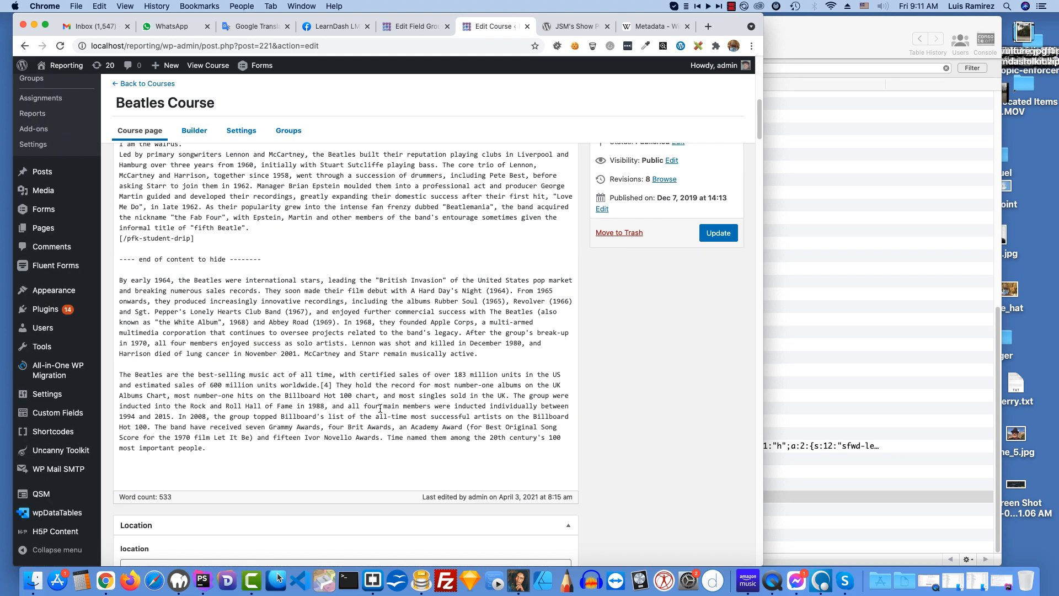
scroll(381, 410, down, 4)
scroll(331, 416, down, 1)
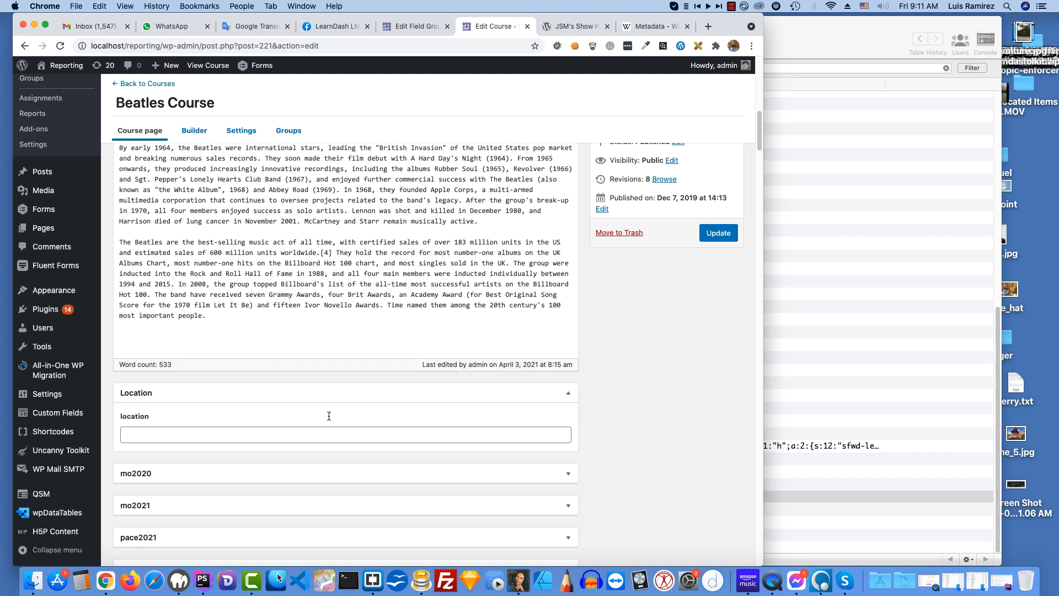
click(159, 435)
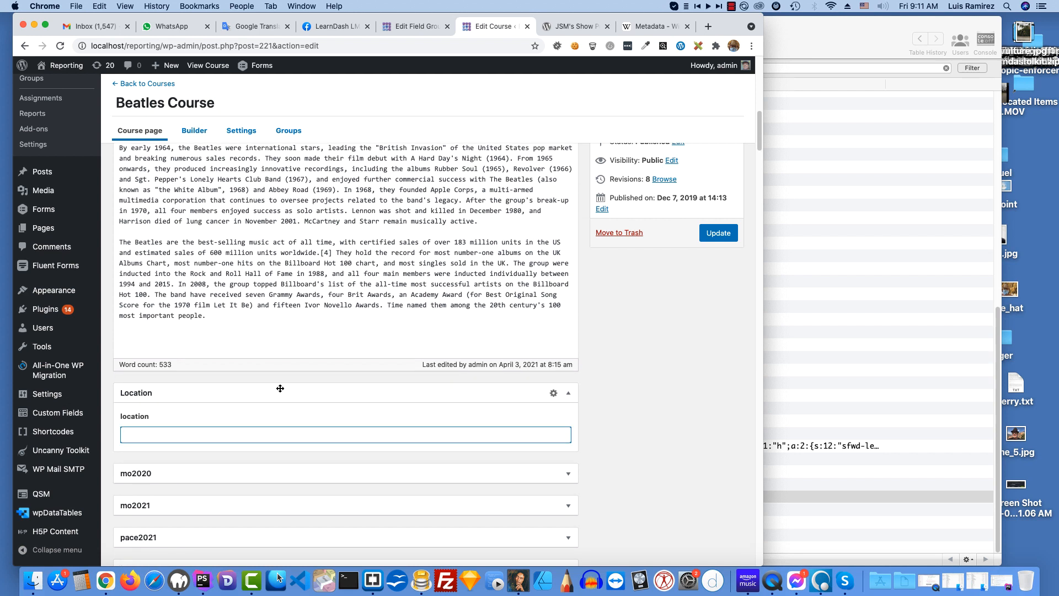
text(Kalamazoo, MI)
click(272, 391)
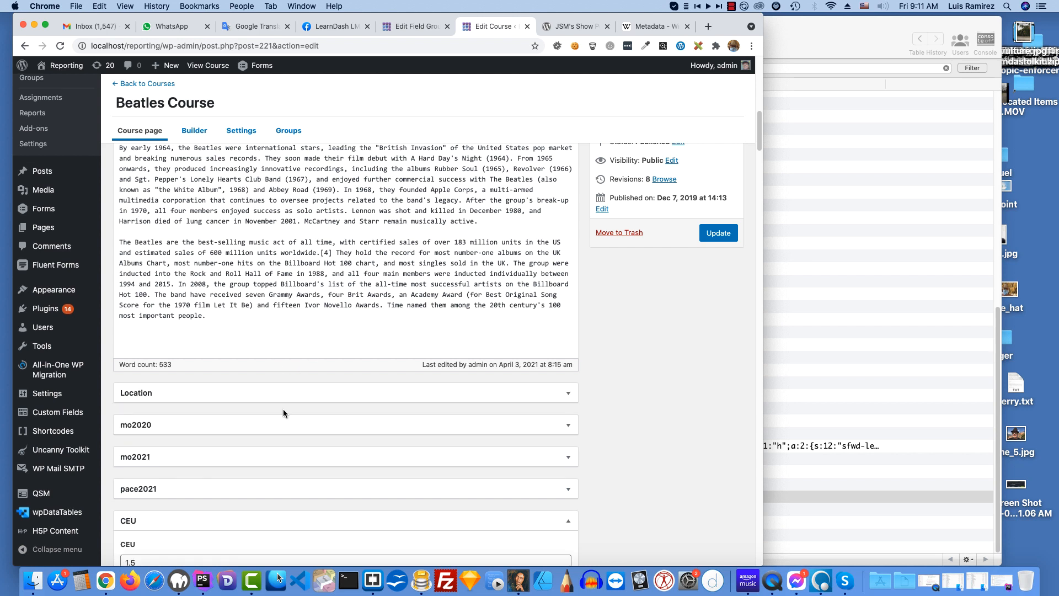
click(260, 393)
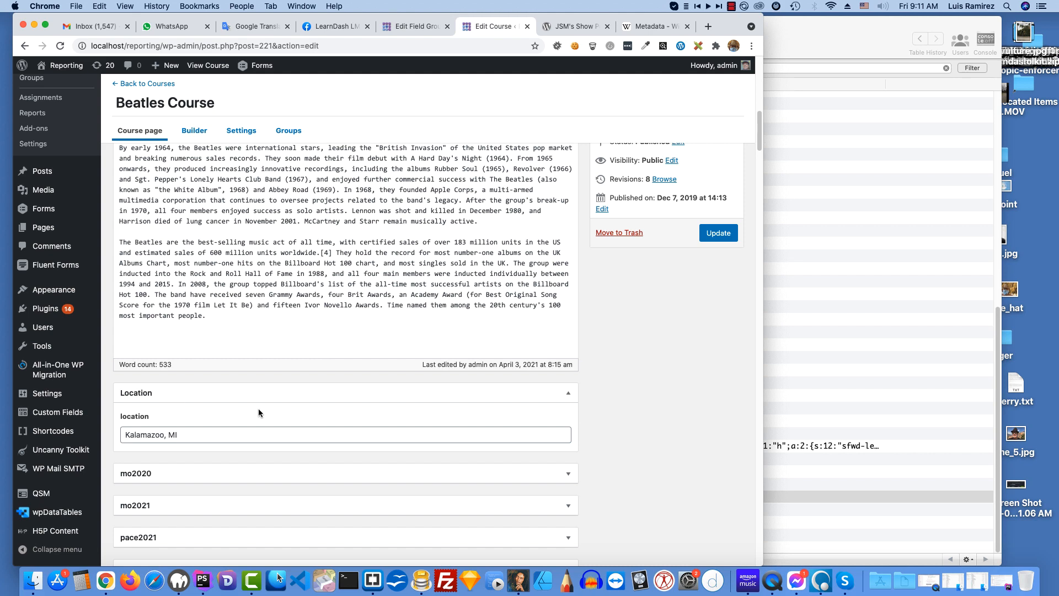
Step: Set the Beatles Course's CEU custom field to 9
scroll(258, 412, down, 4)
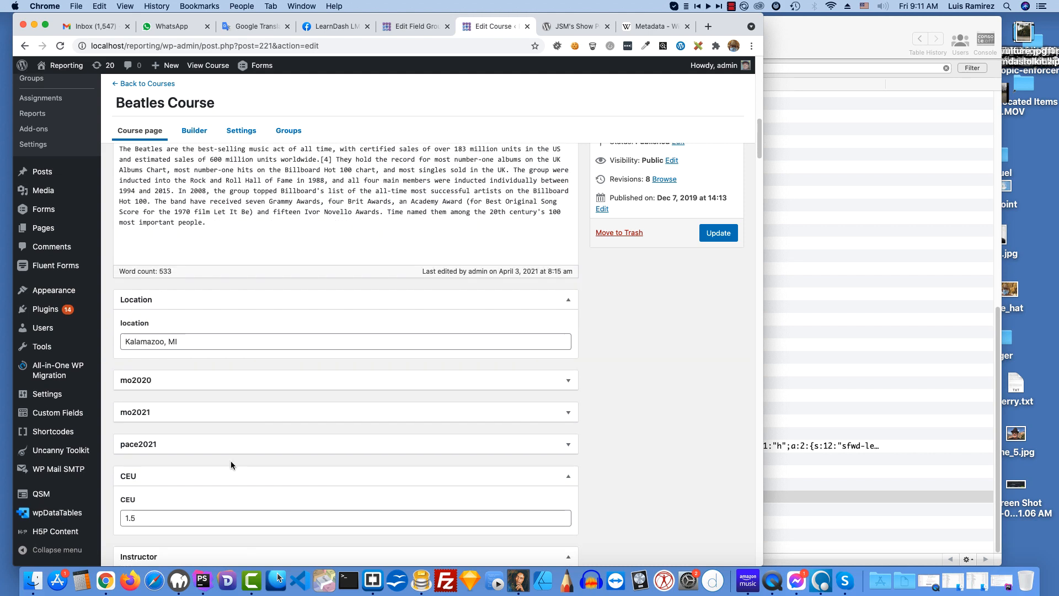
scroll(231, 462, down, 1)
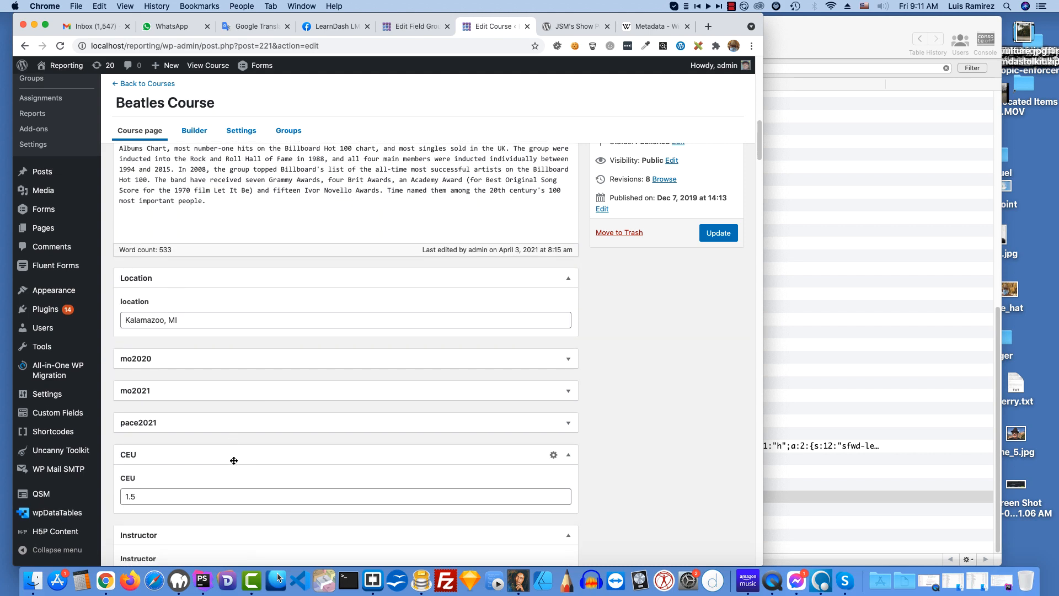
click(143, 500)
mouse_move(91, 497)
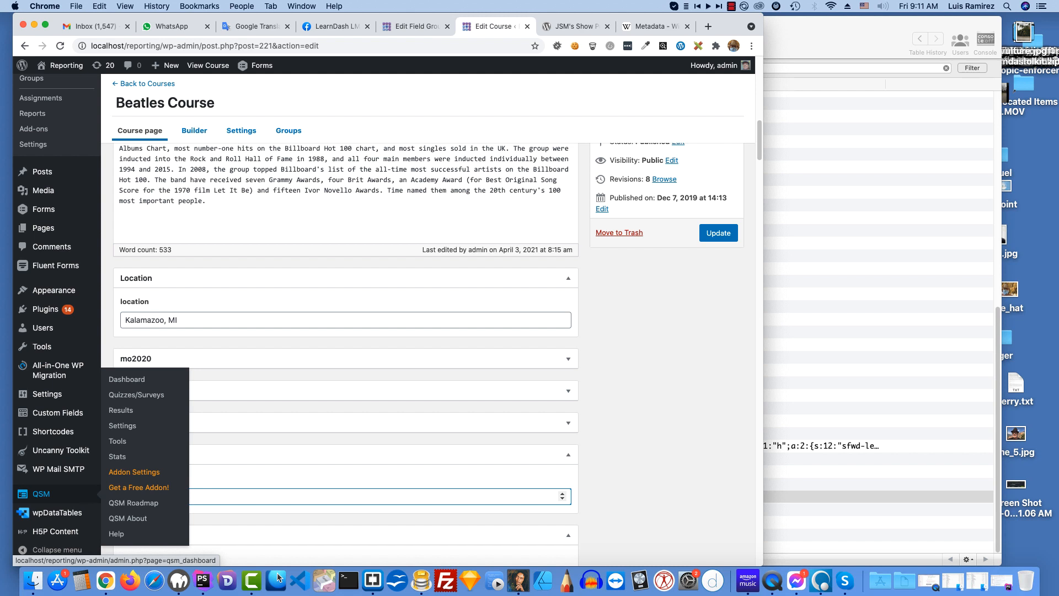
text(9)
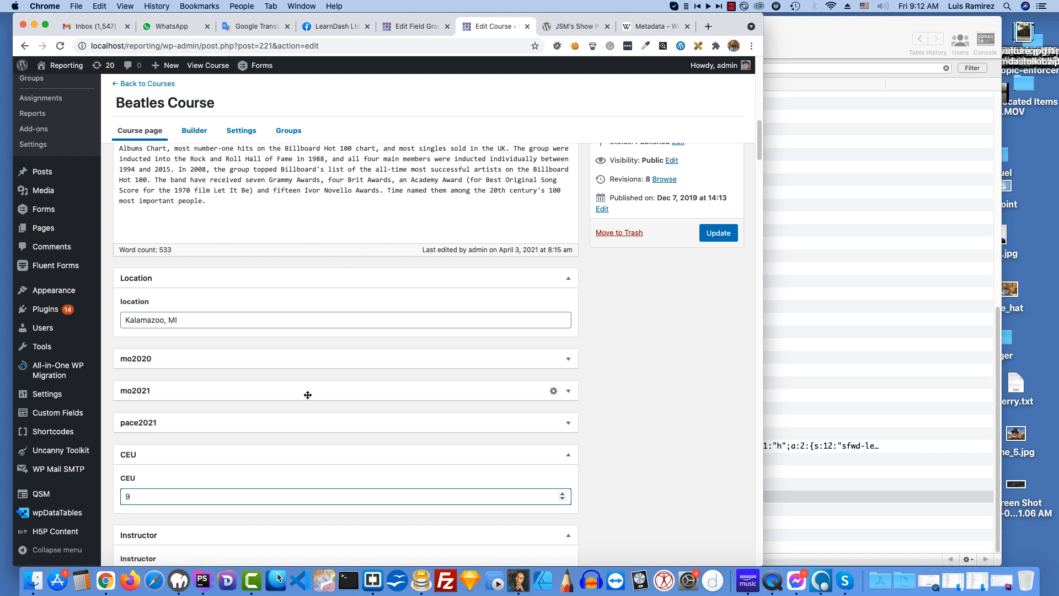
Step: Replace the Beatles Course's Instructor value with "Frank Zappa"
scroll(309, 395, down, 3)
scroll(309, 395, down, 1)
scroll(292, 474, down, 1)
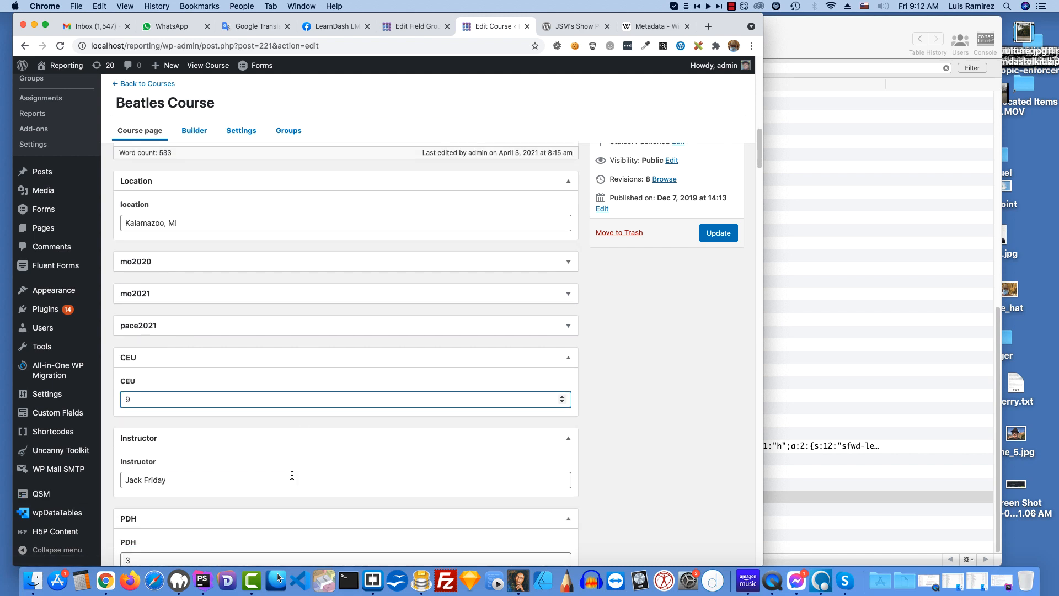
click(175, 480)
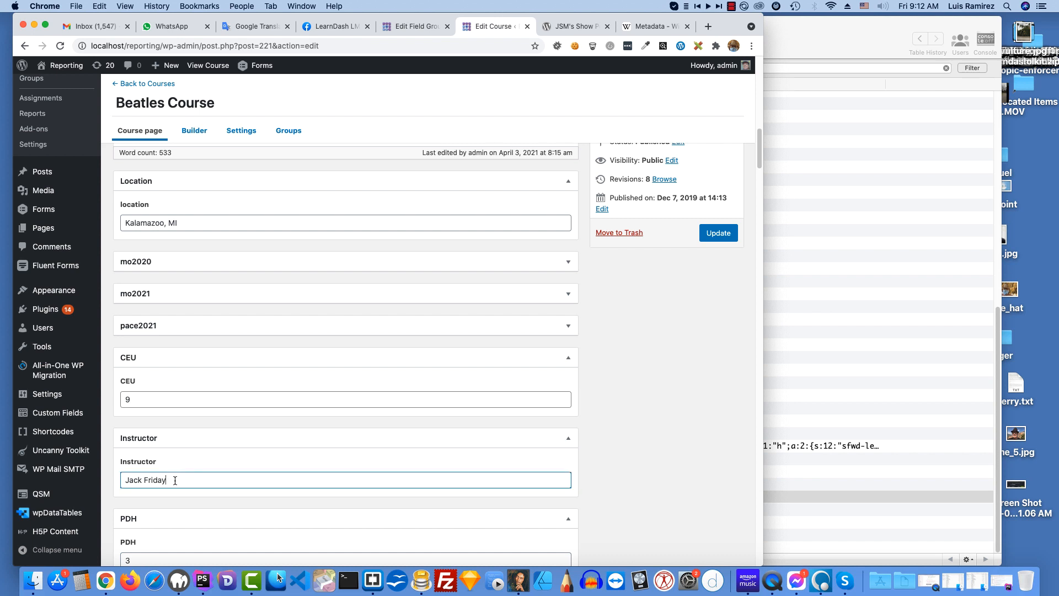
drag(166, 480, 110, 475)
text(Frank Zappa)
Step: Set the Beatles Course's PDH custom field to 99
scroll(597, 406, down, 3)
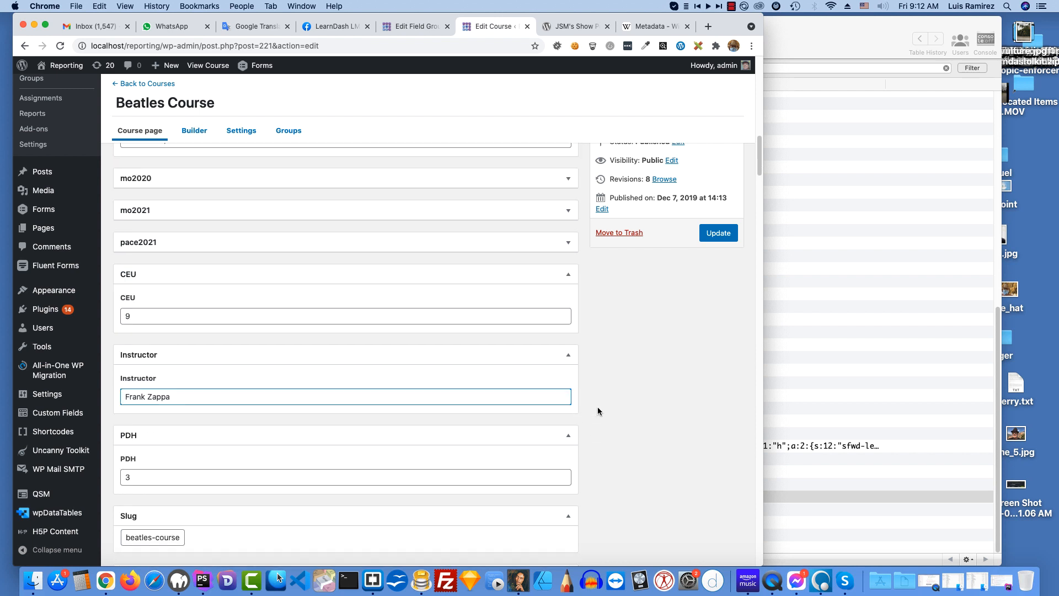
click(168, 478)
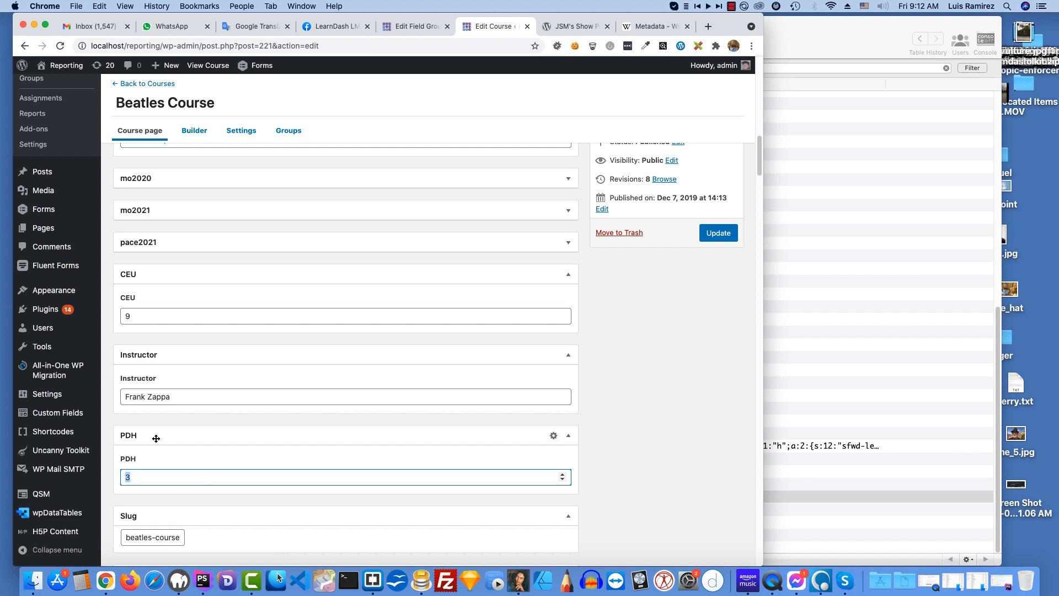
text(99)
scroll(334, 392, down, 3)
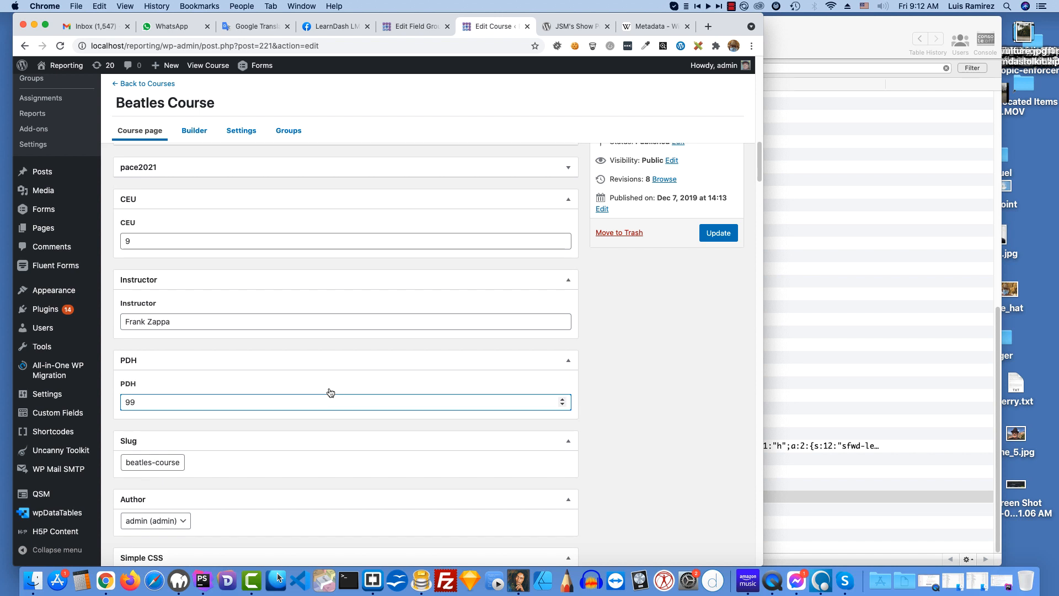
Step: Save the Beatles Course with its changed custom field values and review the stored pdh, location and instructor metadata
scroll(346, 353, down, 2)
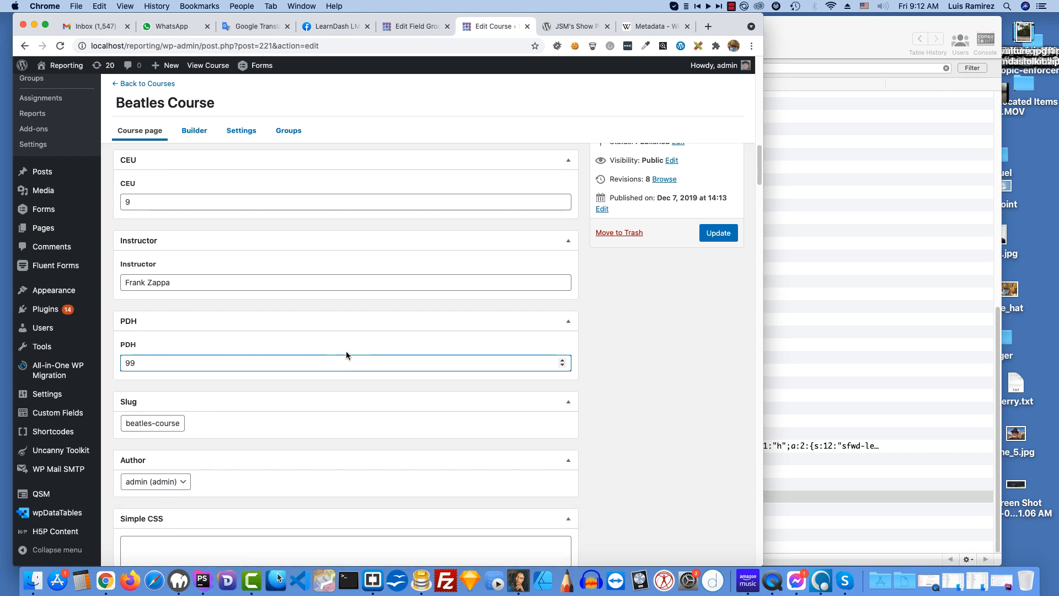
click(712, 234)
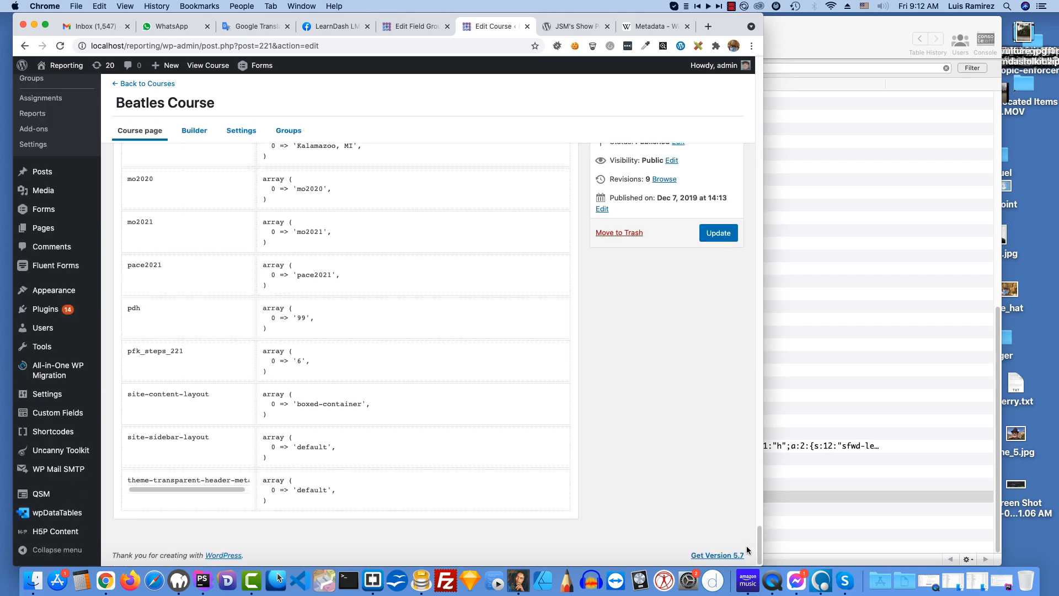
scroll(375, 325, up, 1)
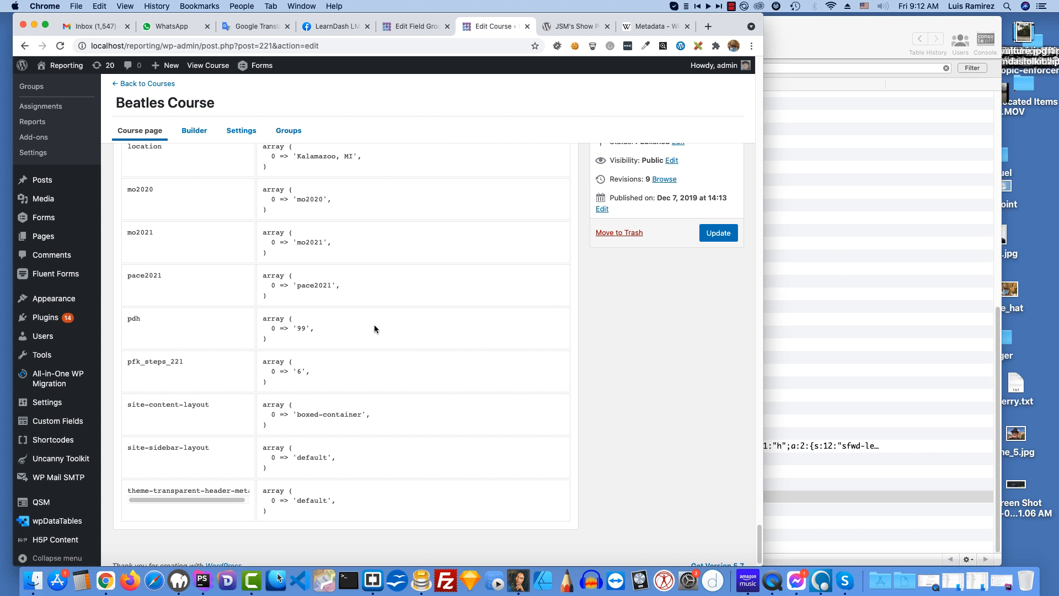
scroll(376, 319, up, 3)
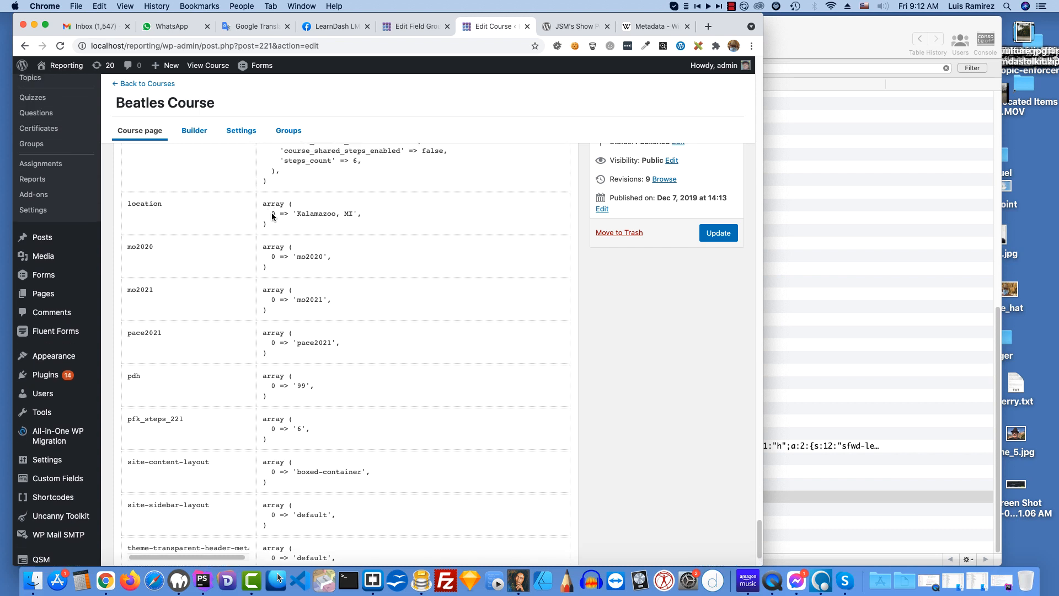
scroll(307, 224, up, 18)
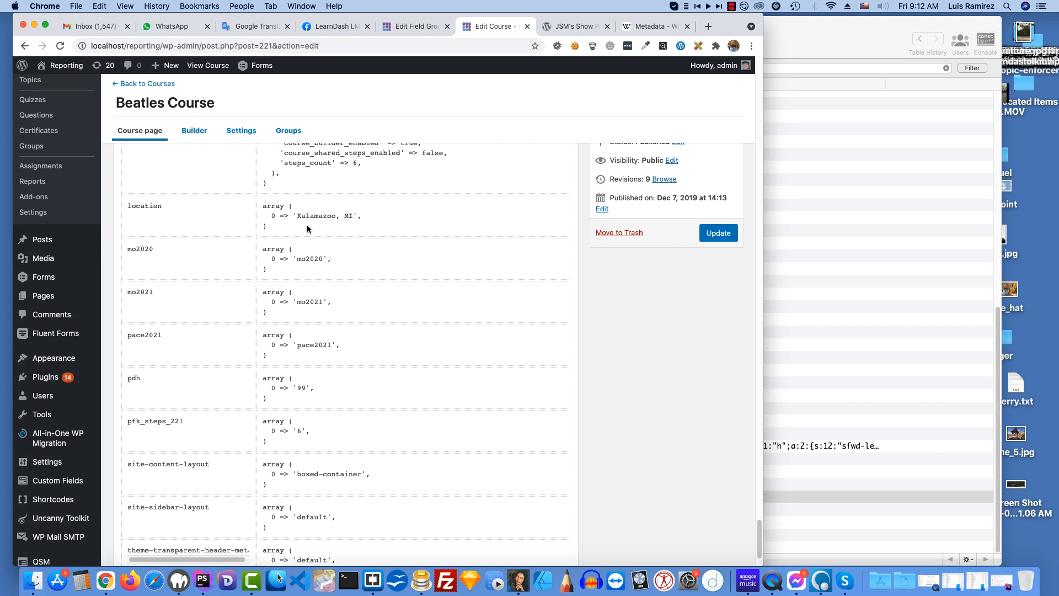
scroll(386, 262, up, 20)
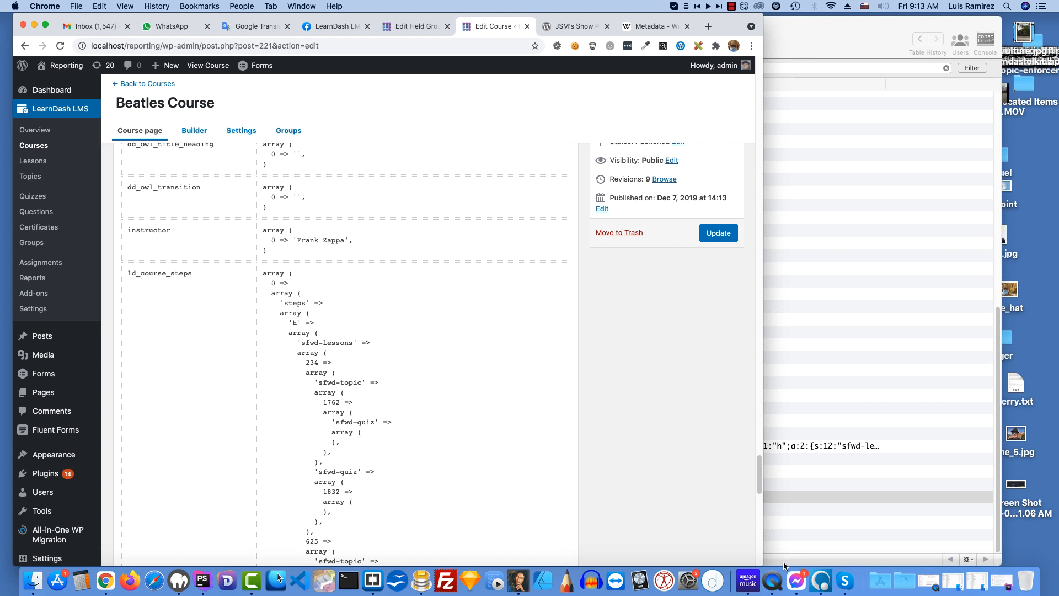
Step: Widen the browser window and open the existing LearnDash certificate for editing
drag(763, 565, 875, 551)
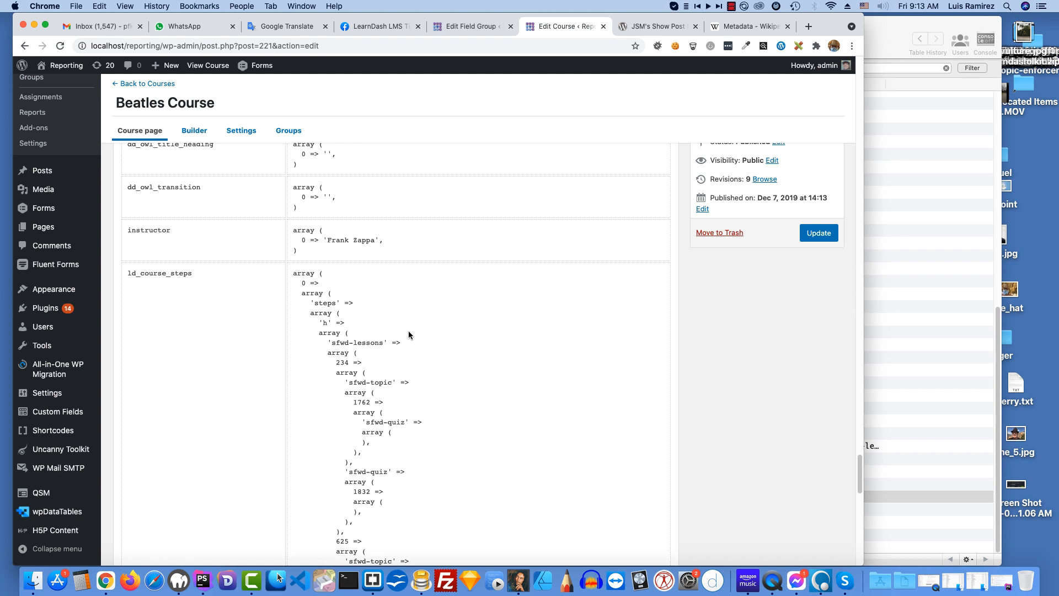
scroll(409, 330, up, 6)
scroll(408, 330, up, 8)
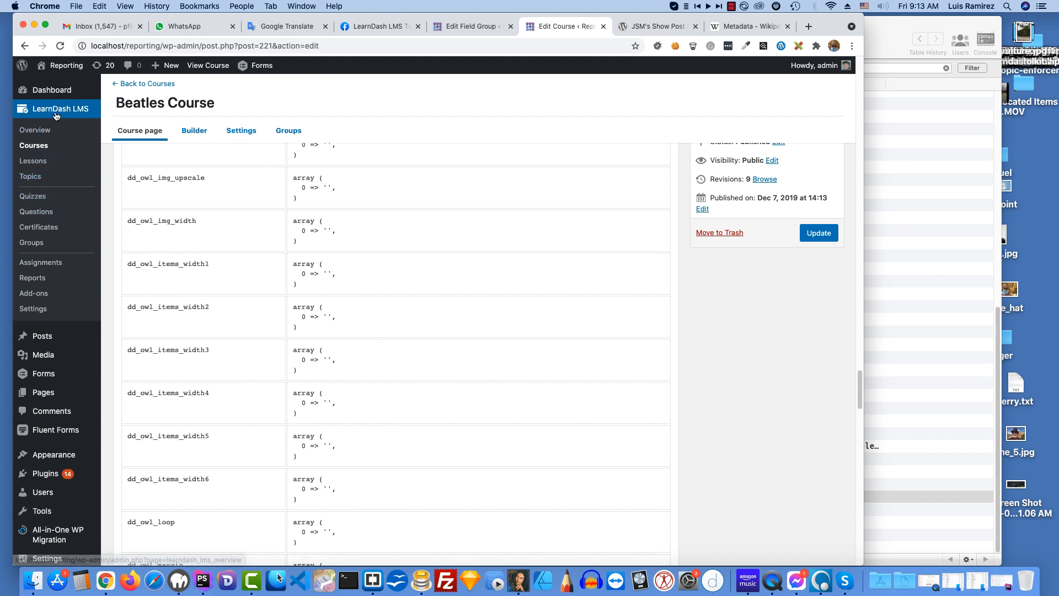
click(58, 230)
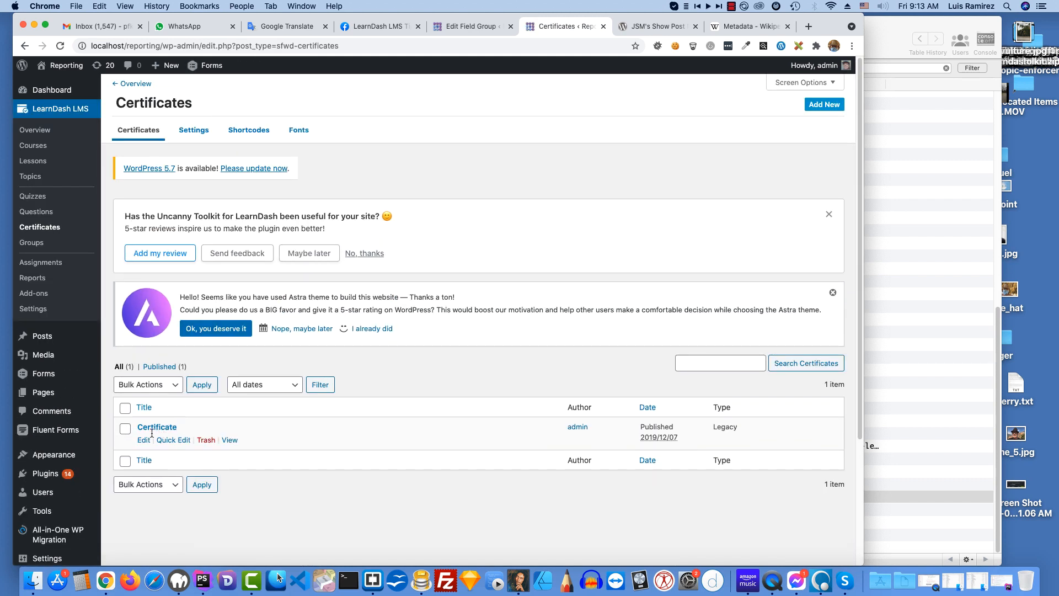
click(143, 440)
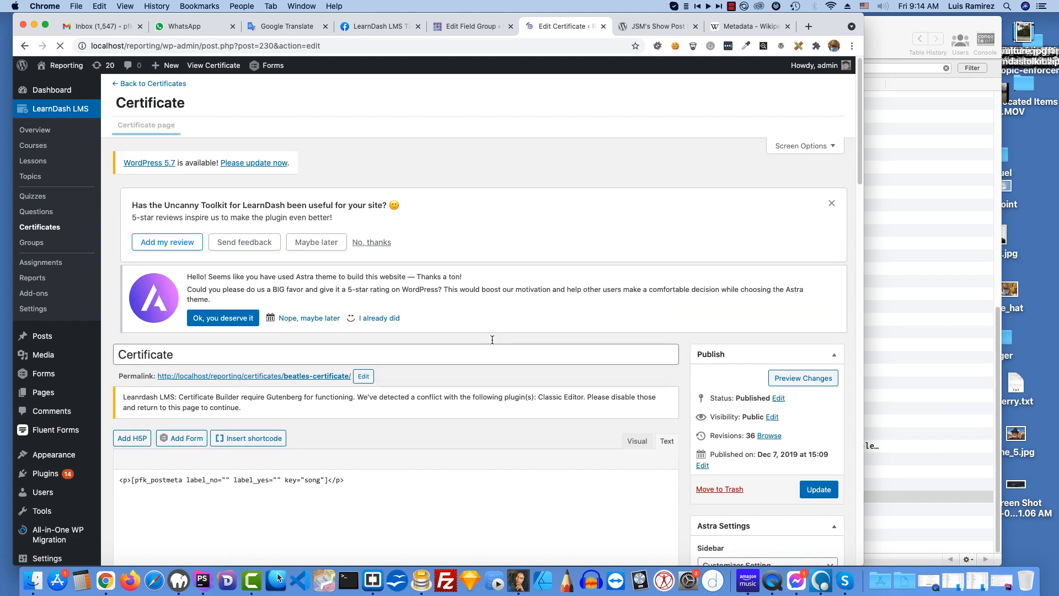
Step: Duplicate the certificate's pfk_postmeta shortcode paragraph on new lines until there are six copies in total
scroll(492, 340, down, 2)
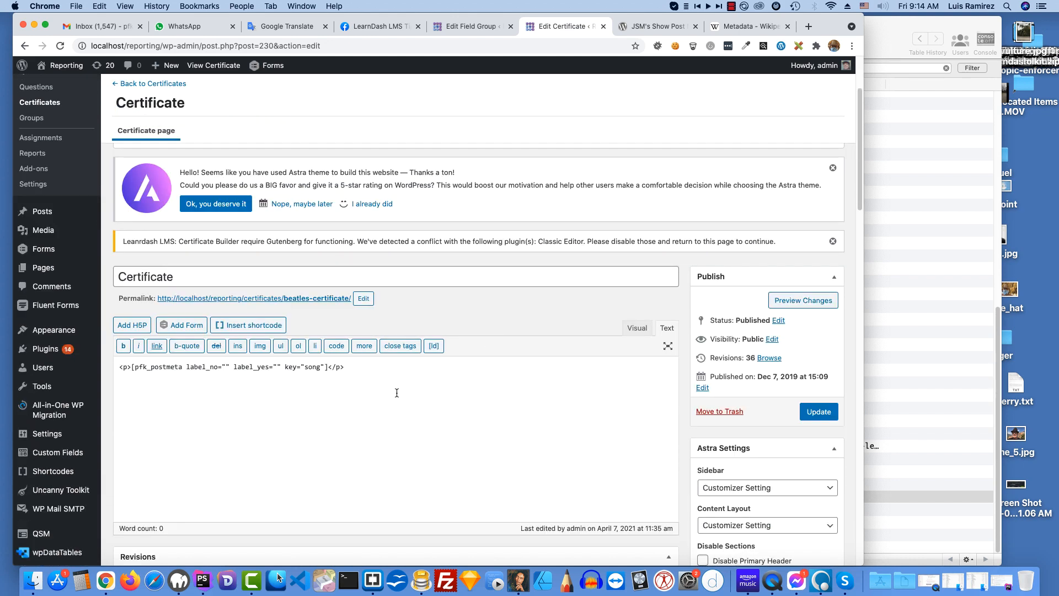
drag(343, 367, 116, 365)
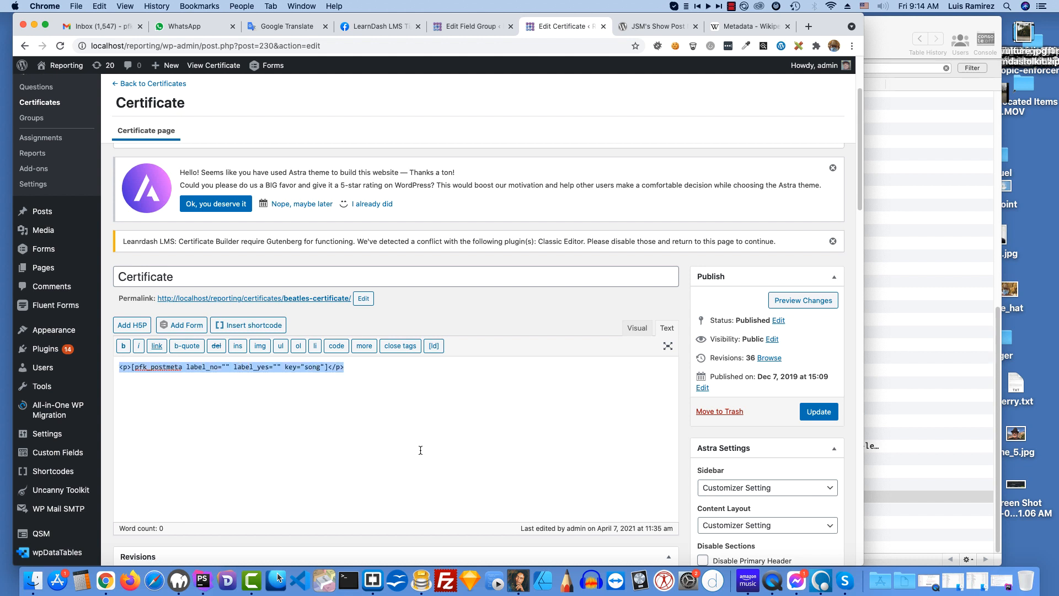
key(super+c)
click(348, 367)
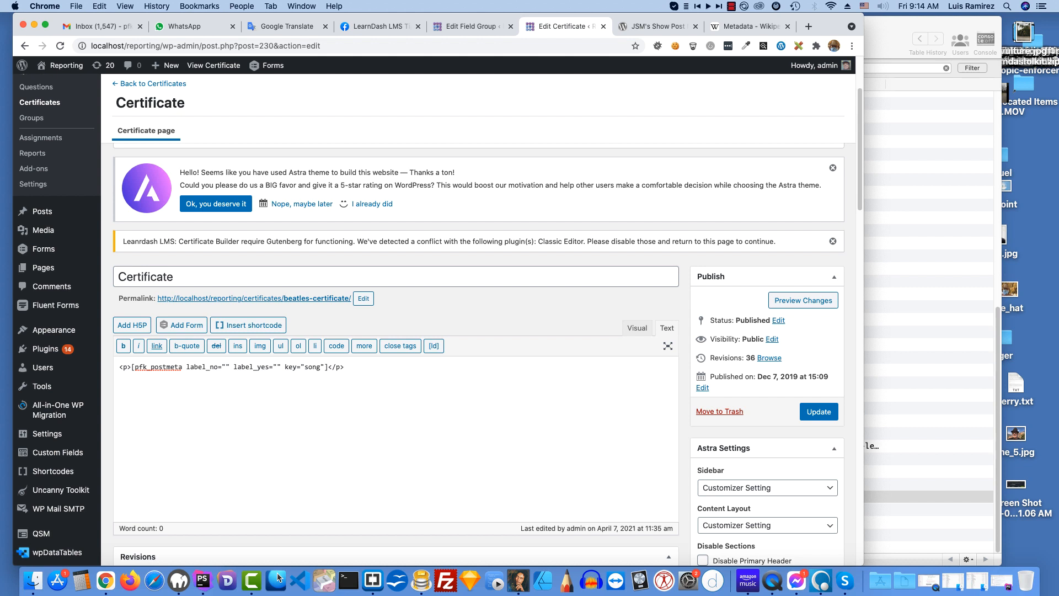
key(Return)
key(super+v)
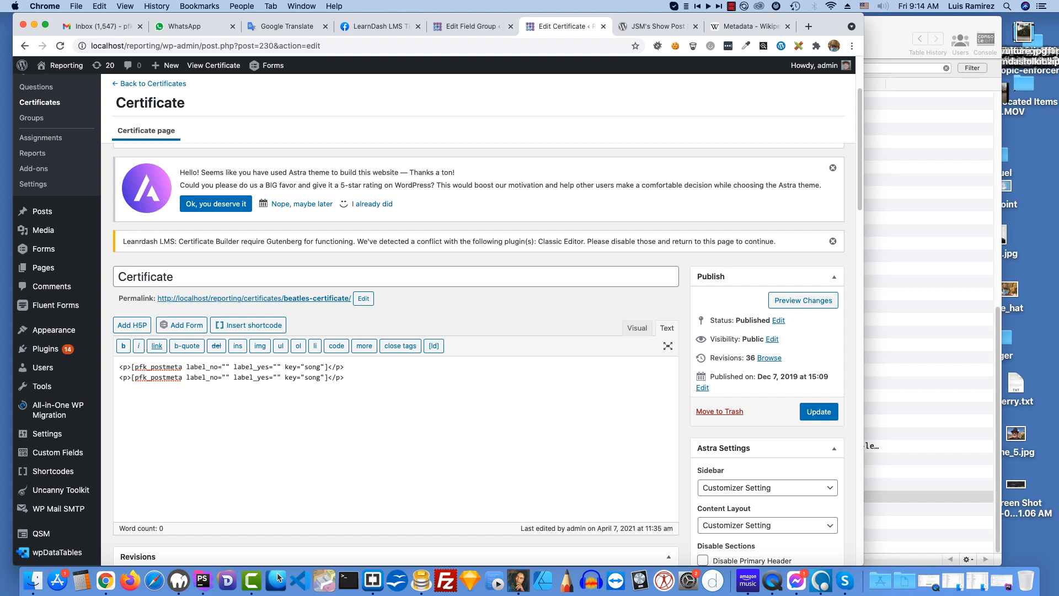
key(Return)
key(super+v)
key(super+v)
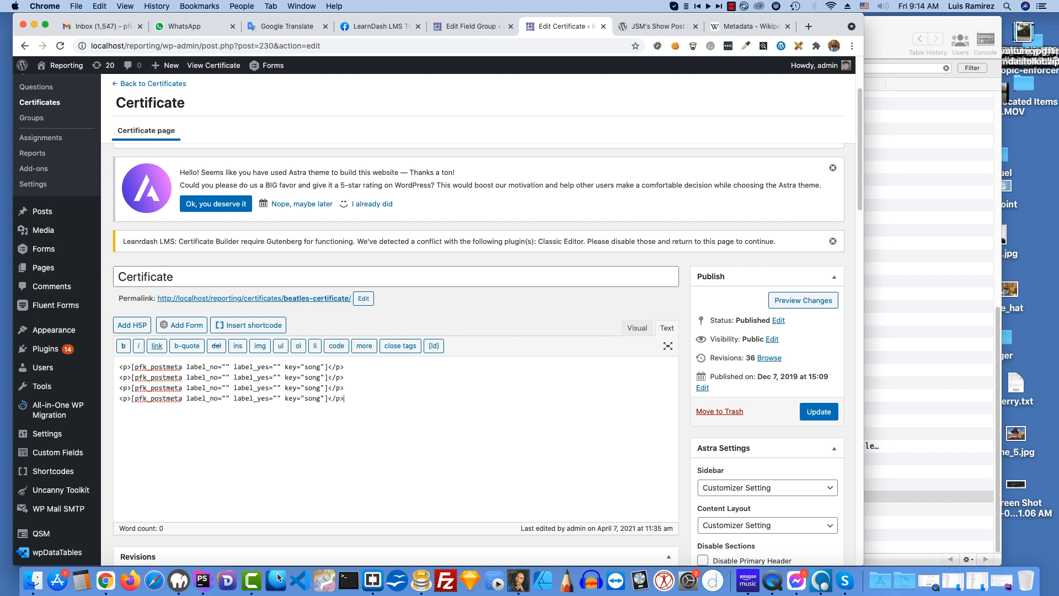
key(super+v)
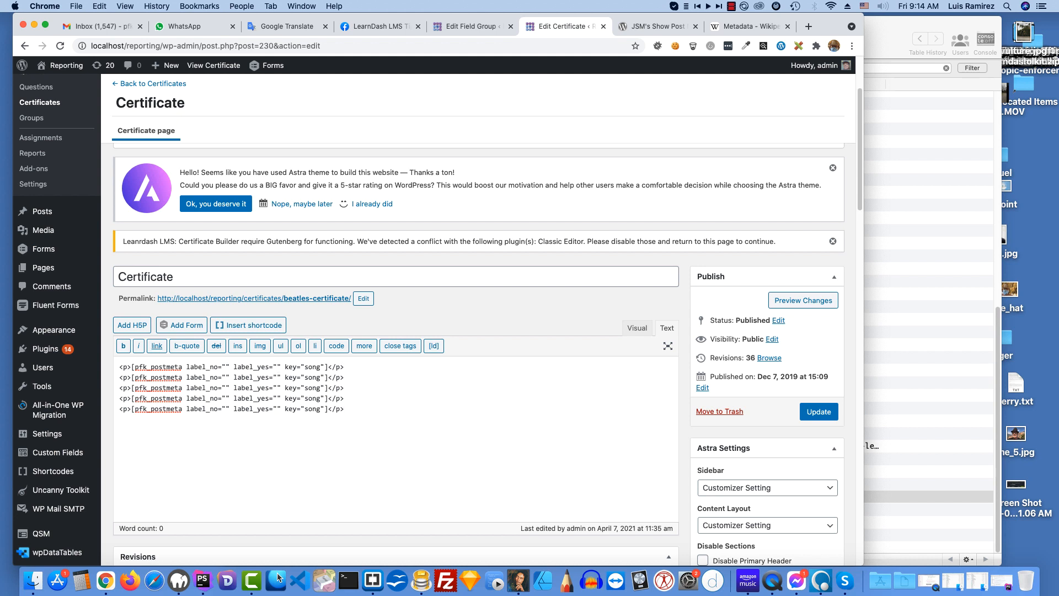
key(super+v)
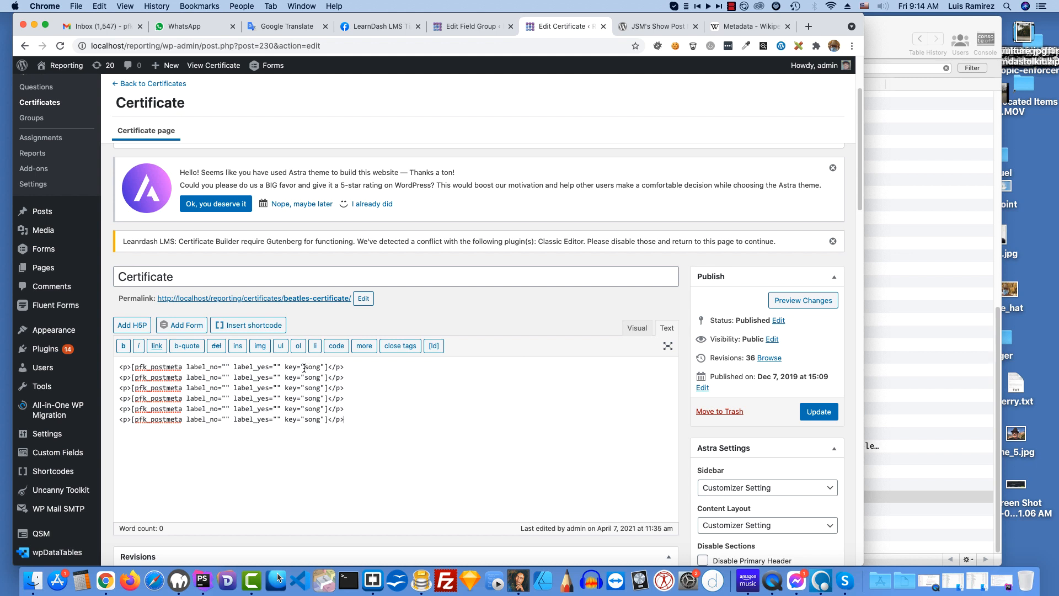
Step: Set the keys of the first three pfk_postmeta shortcodes to "ceu", "location" and "instructor", replacing "song" in each
drag(304, 367, 321, 367)
text(ceu)
drag(305, 379, 321, 377)
text(loc)
text(ayid)
text(n)
key(BackSpace)
mouse_move(316, 389)
mouse_down()
mouse_move(305, 388)
mouse_move(319, 388)
mouse_up()
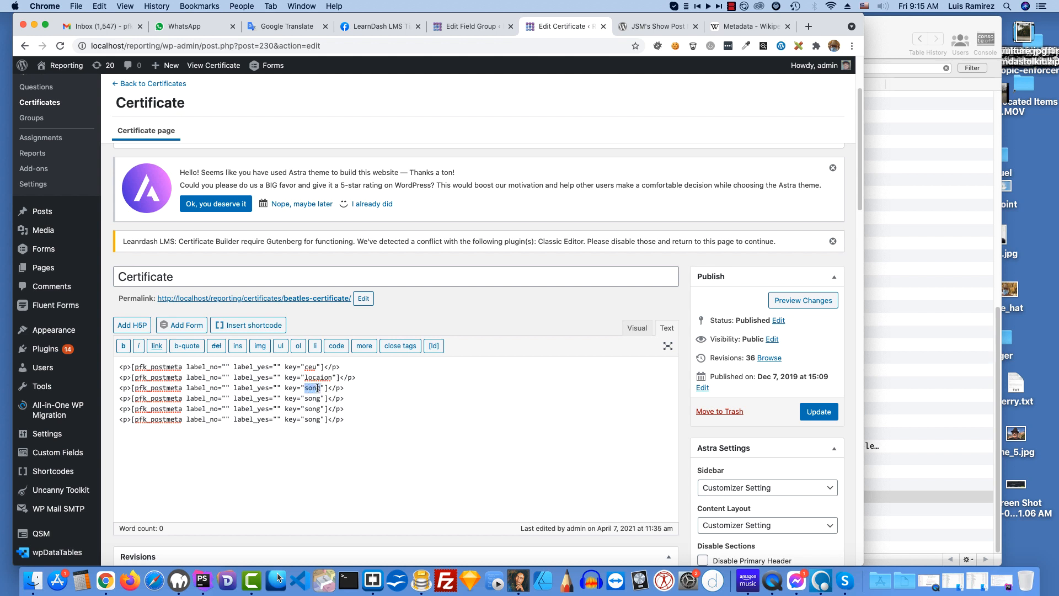
text(instructor)
click(320, 377)
text(tmet)
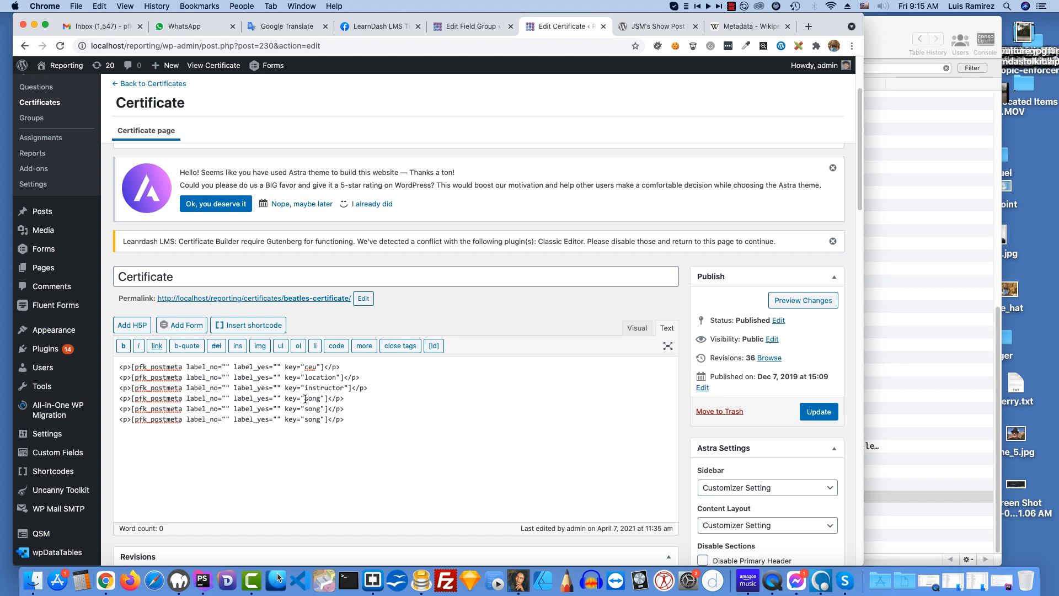
Step: Set the fourth shortcode's key to "pdh" and delete the two remaining "song" shortcode lines
drag(305, 398, 321, 398)
text(pd)
text(h)
drag(121, 409, 335, 429)
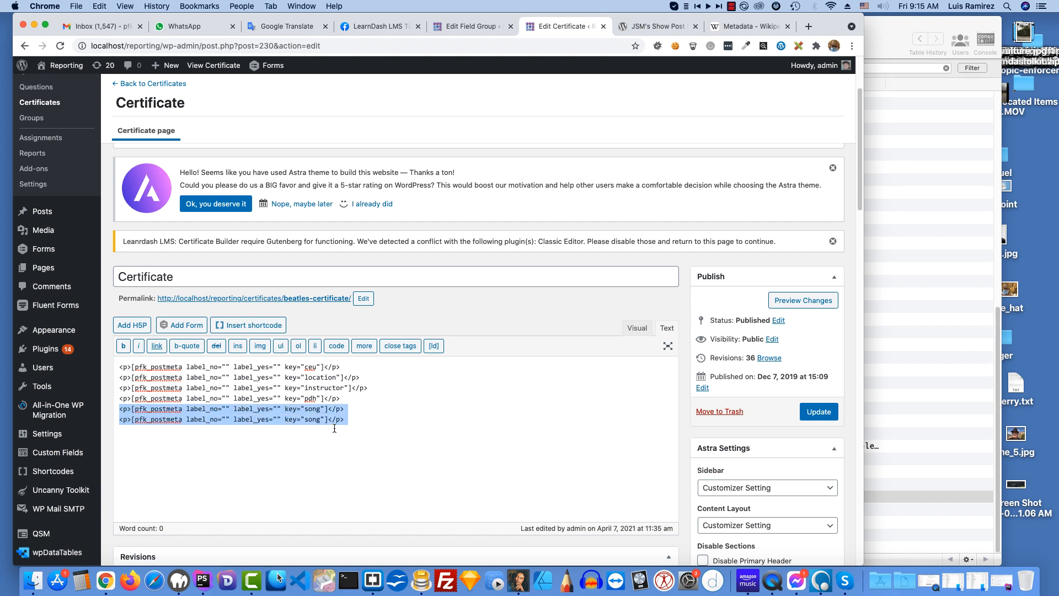
key(BackSpace)
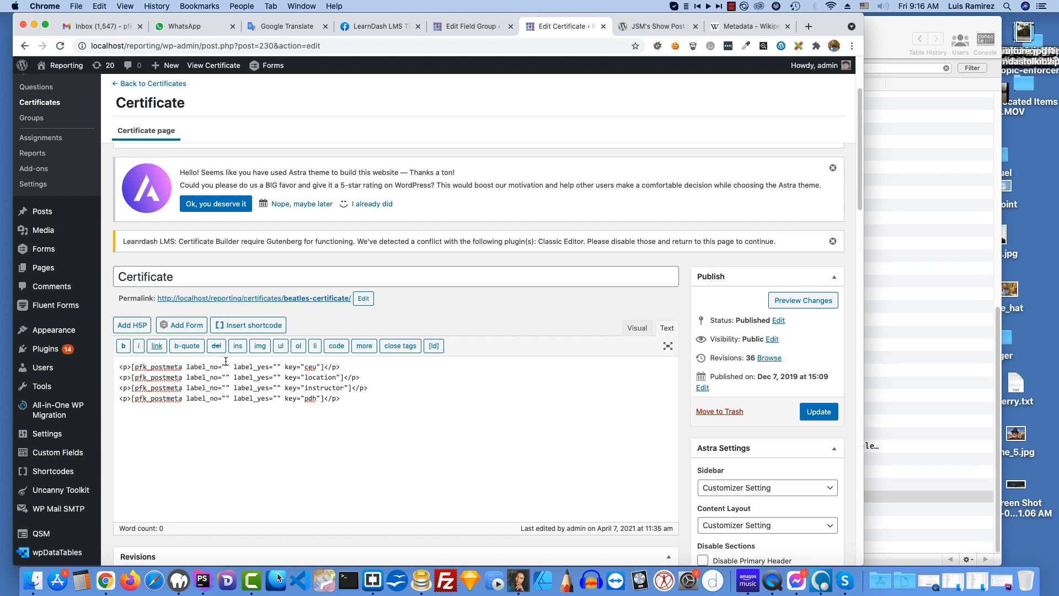
Step: Set the ceu shortcode's label_yes text to "You have the following ceus: "
click(274, 366)
text(You have the following)
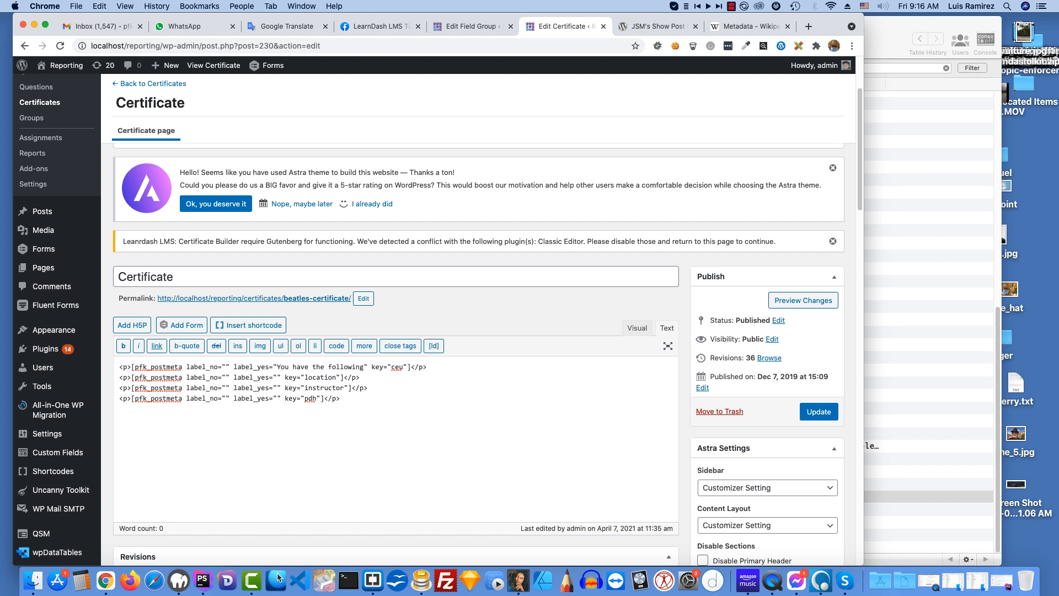
text( ceus:)
Step: Copy the ceu shortcode's label_yes wording into its label_no and reword it to "You have no ceus"
drag(276, 366, 383, 368)
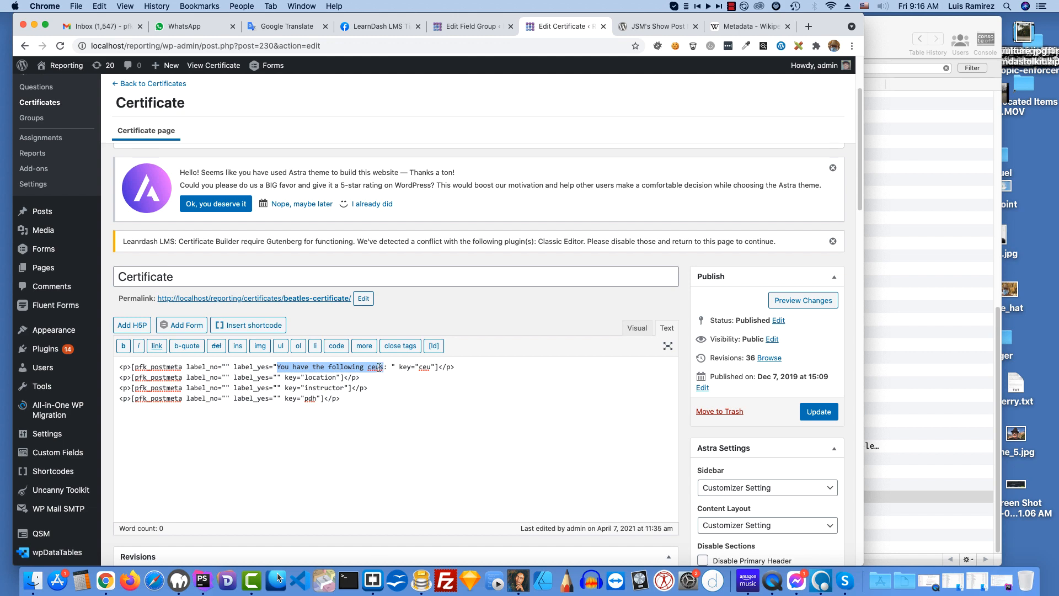
right_click(370, 369)
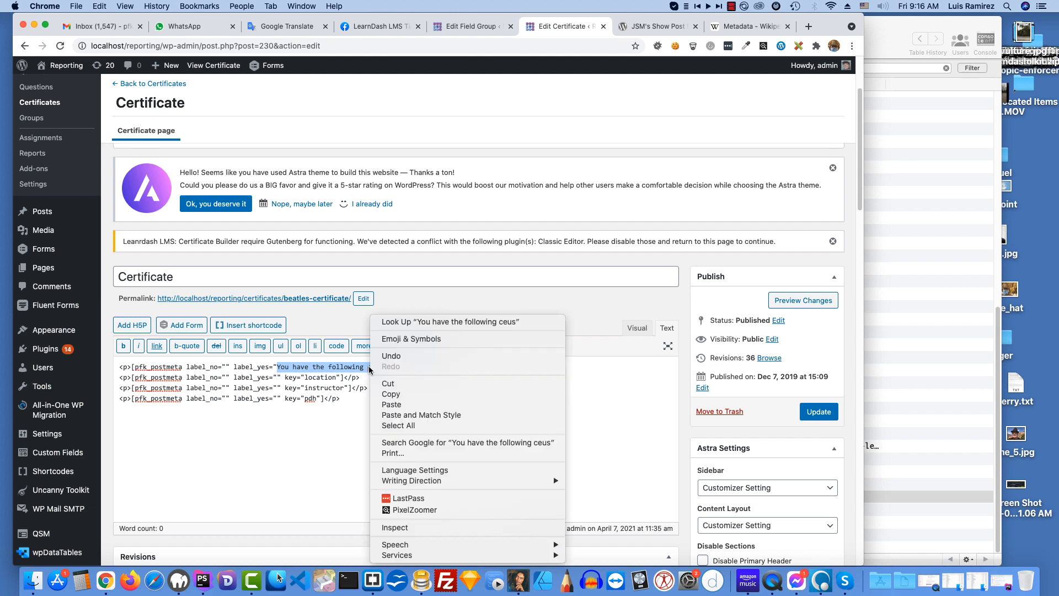
click(408, 394)
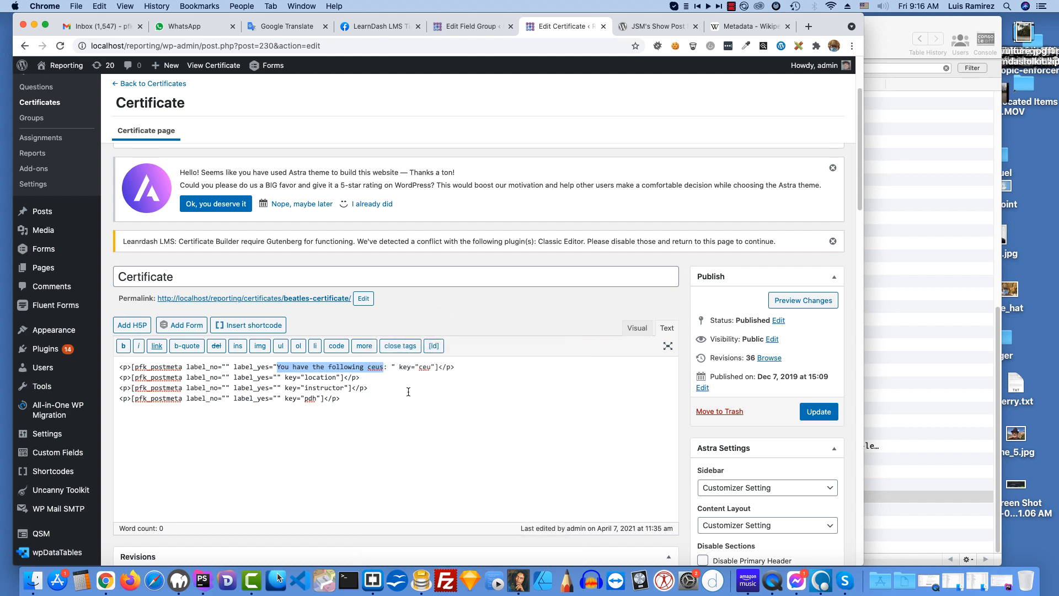
click(226, 366)
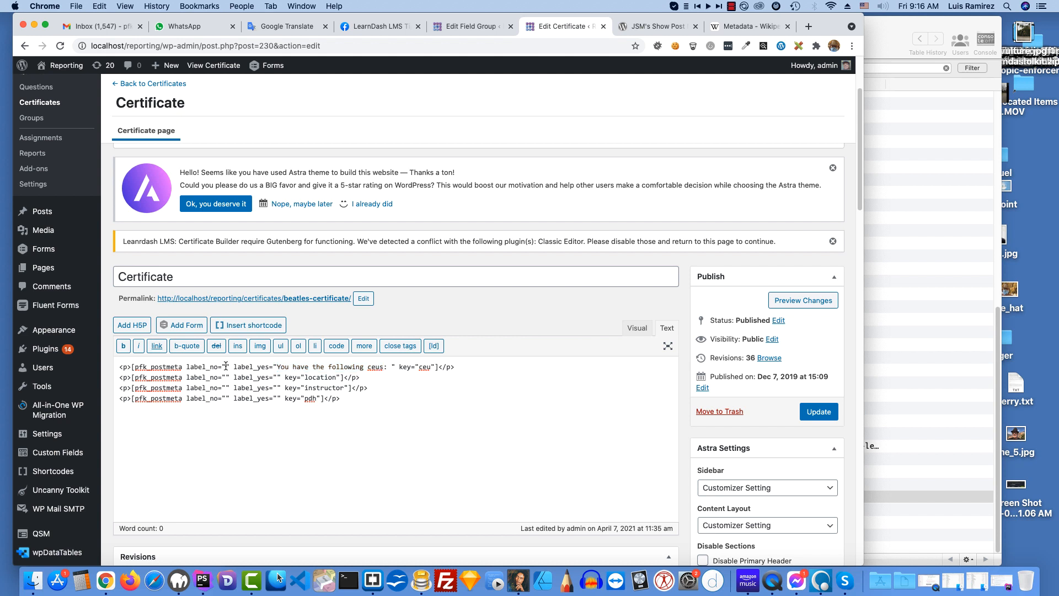
key(cmd+v)
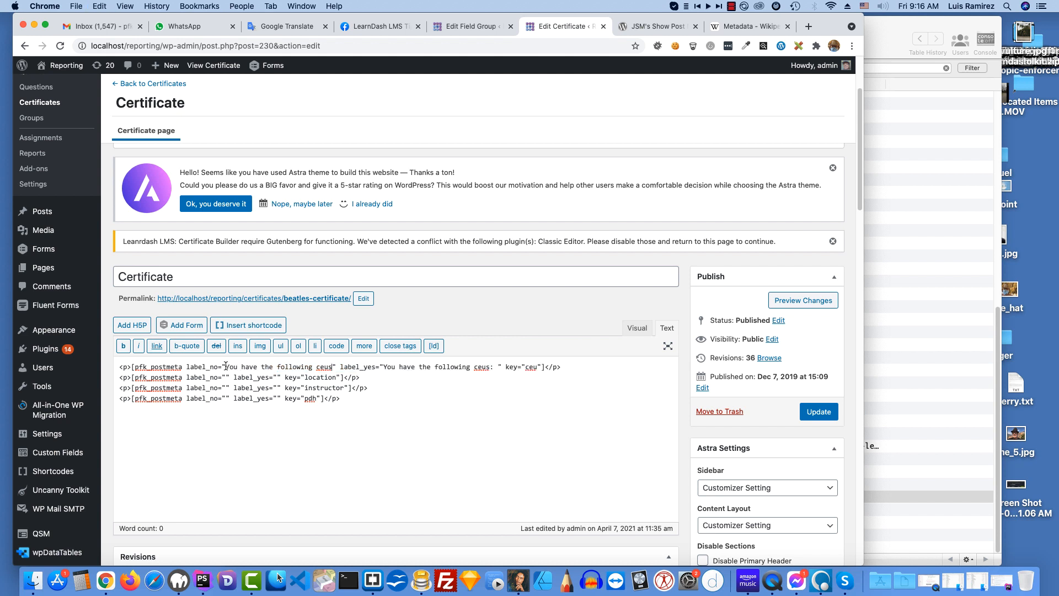
drag(267, 365, 312, 367)
text(no)
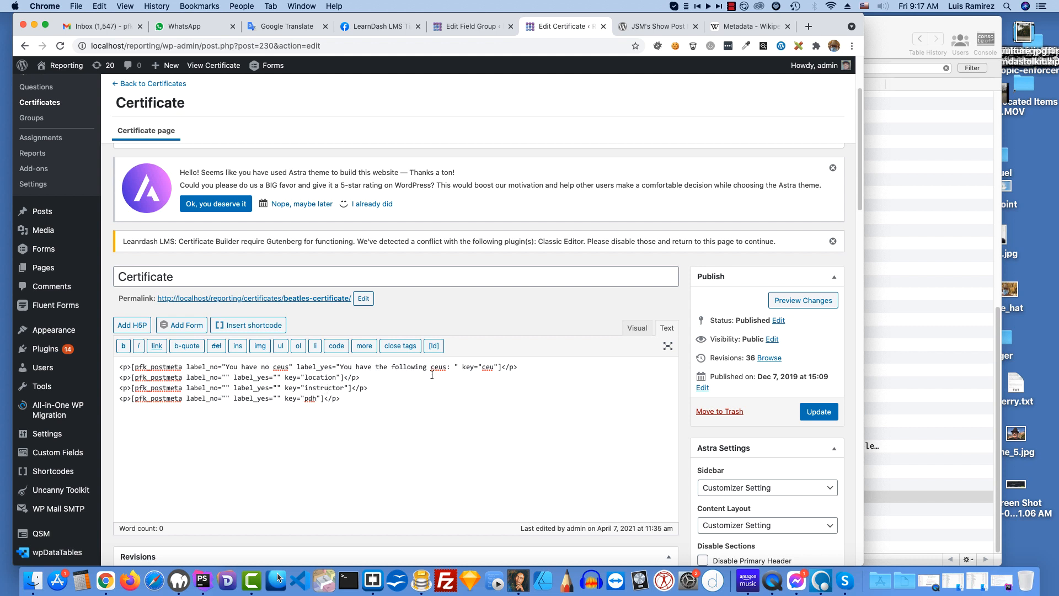
Step: Set the pdh shortcode's label_no text to "No pdh found" and update the certificate
text(No pdh found)
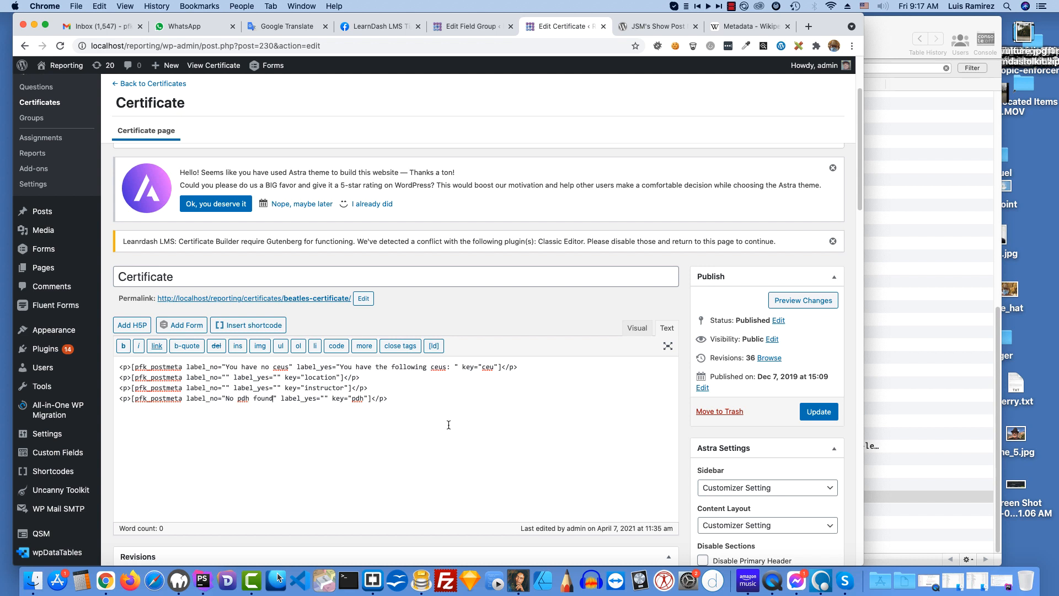
click(819, 412)
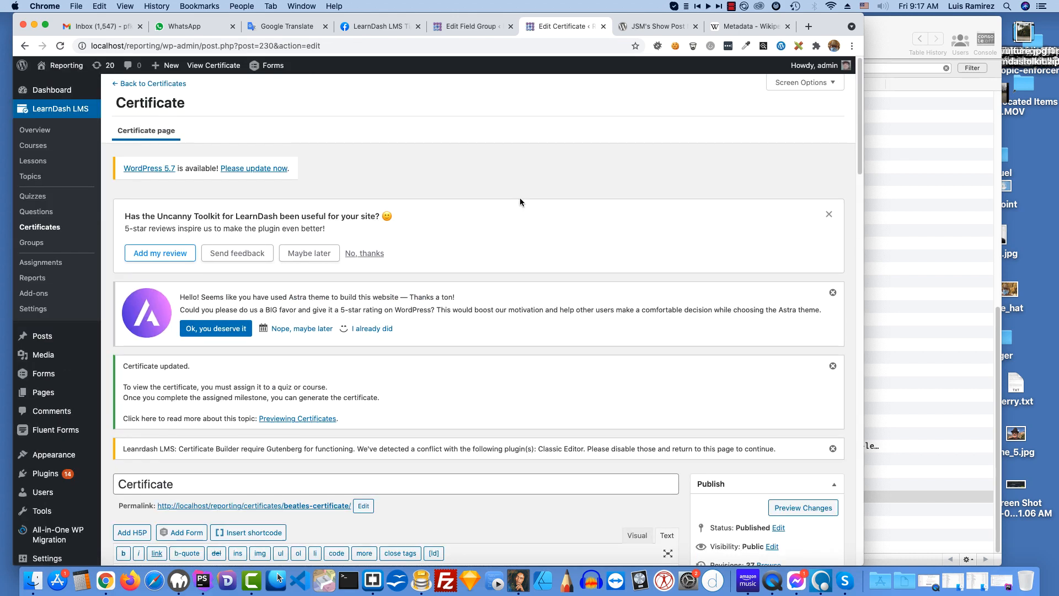
Step: Open the admin's own profile page in a new tab and go to its LearnDash course progress details
mouse_move(797, 64)
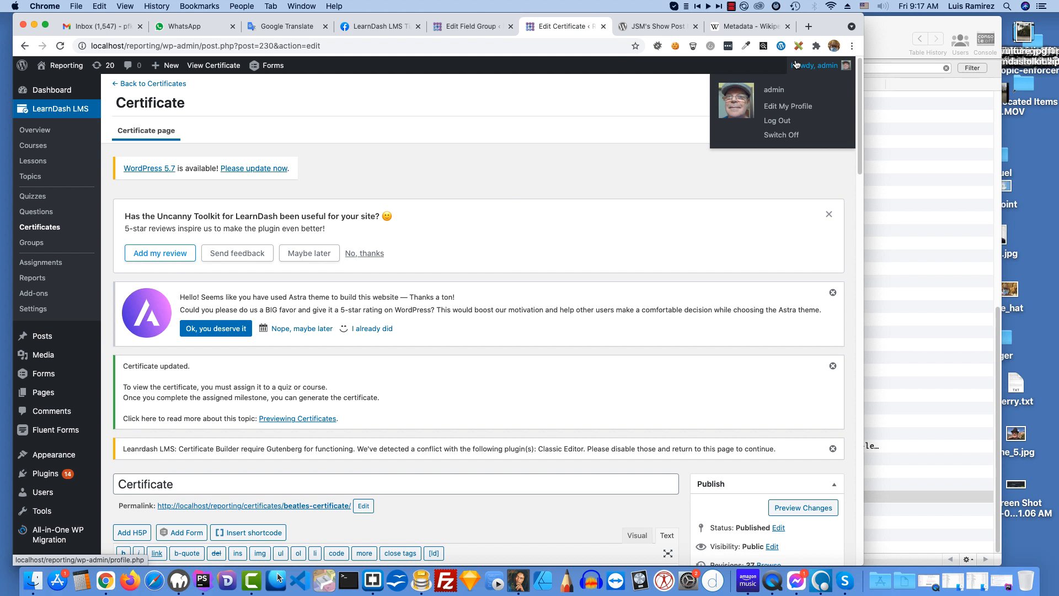
right_click(775, 106)
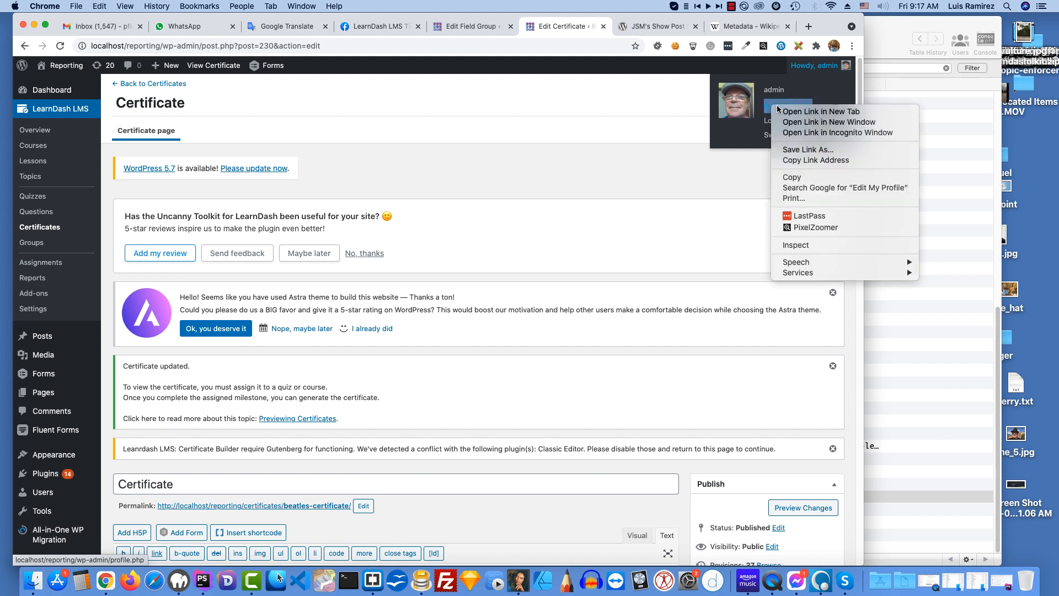
click(825, 112)
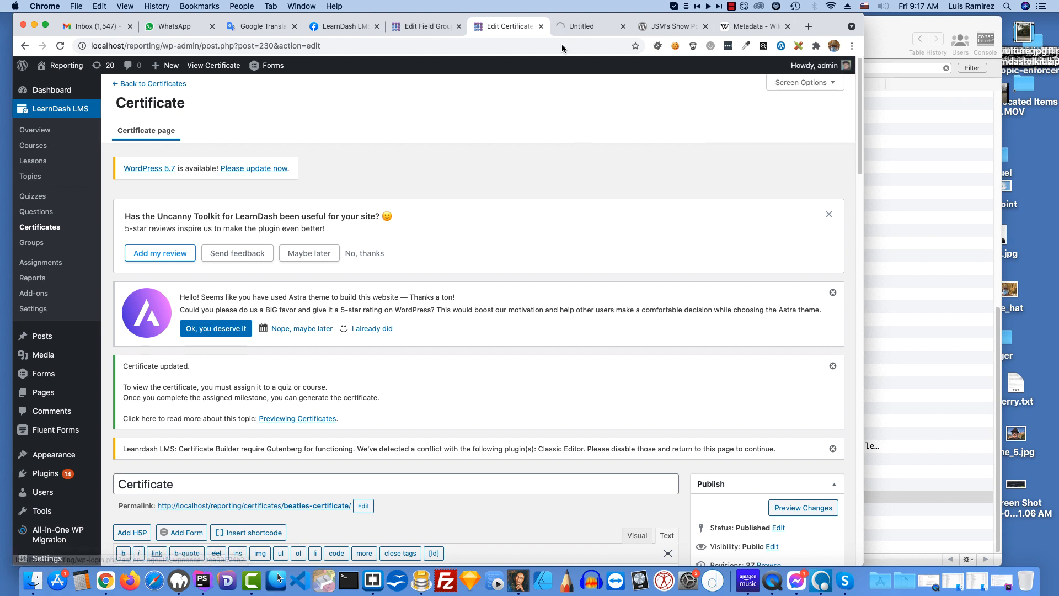
click(574, 26)
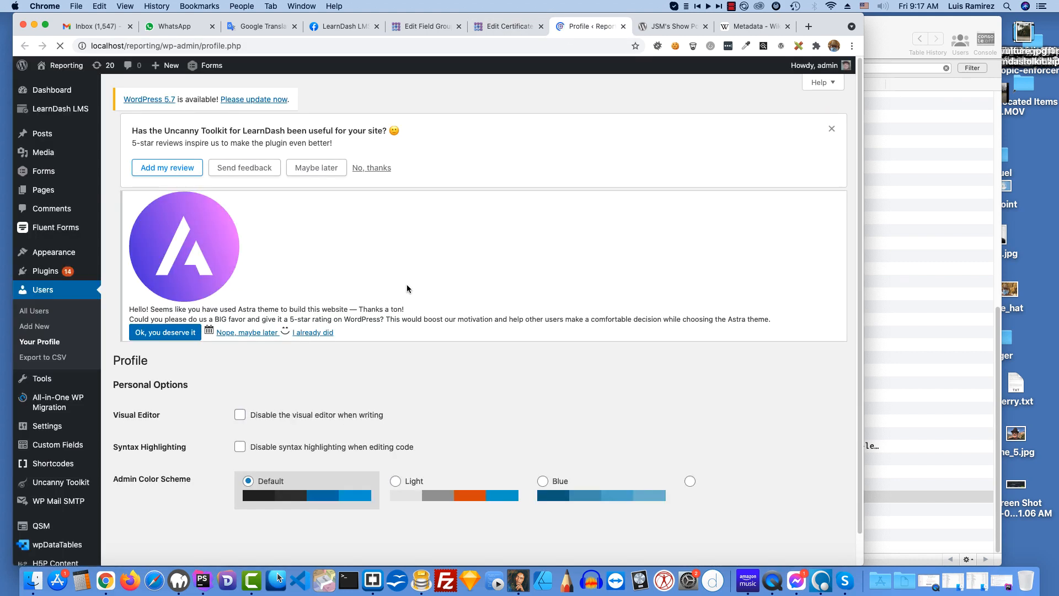
scroll(411, 303, down, 15)
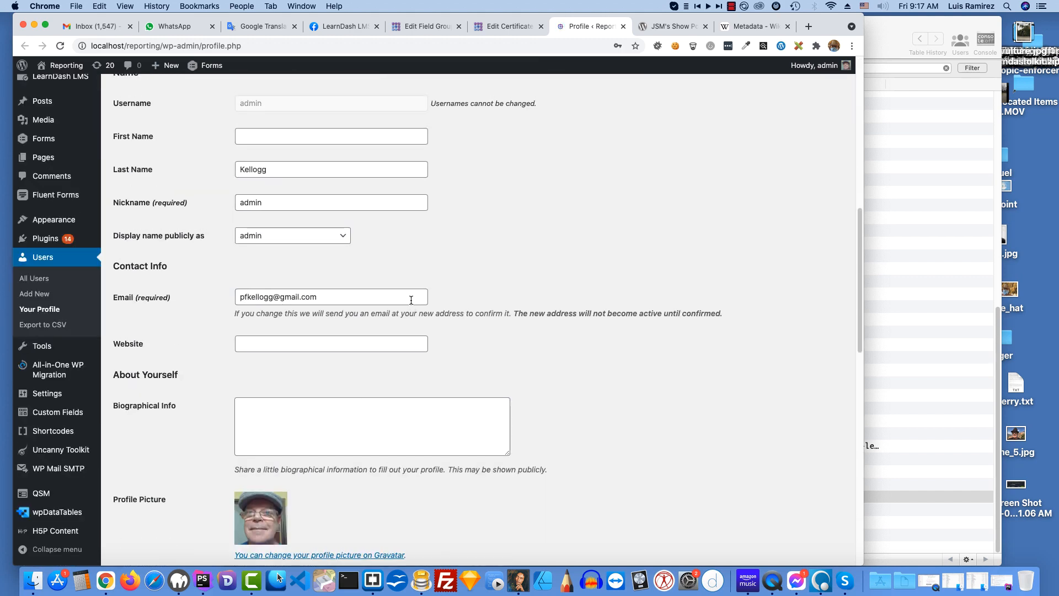
scroll(411, 300, down, 10)
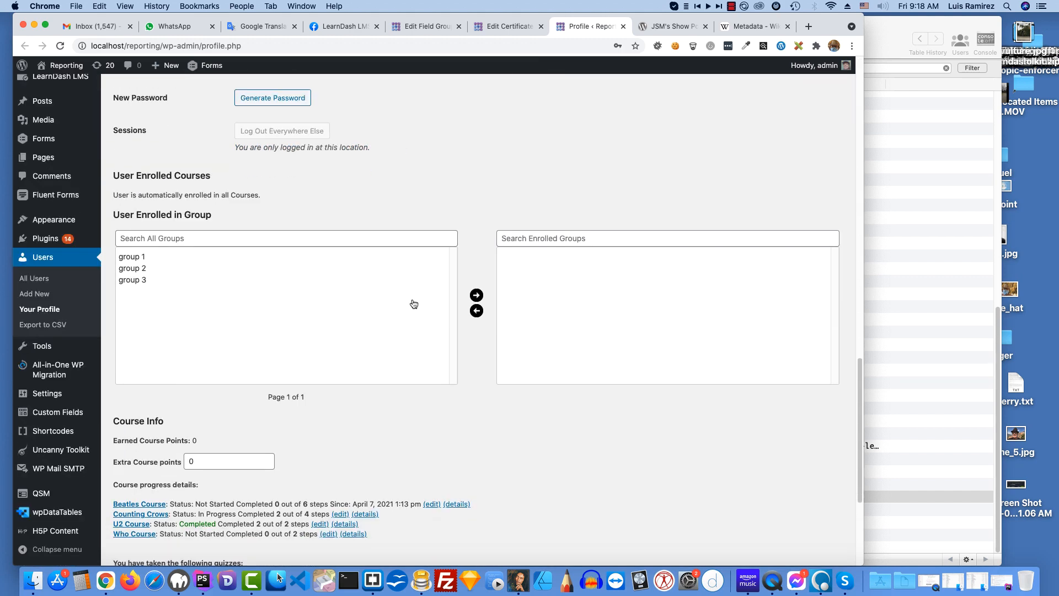
scroll(415, 304, down, 2)
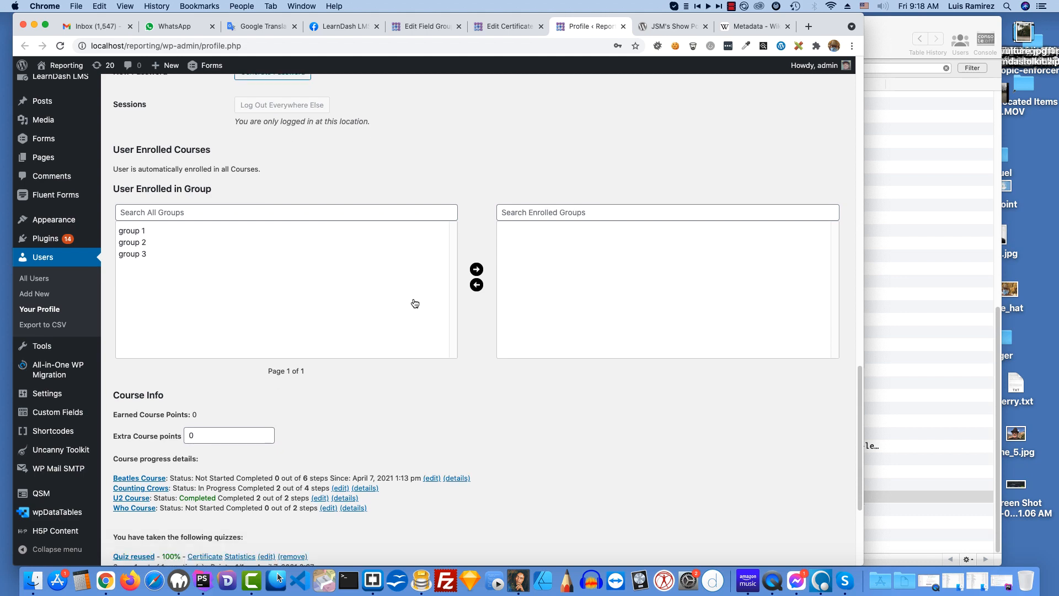
scroll(414, 301, down, 1)
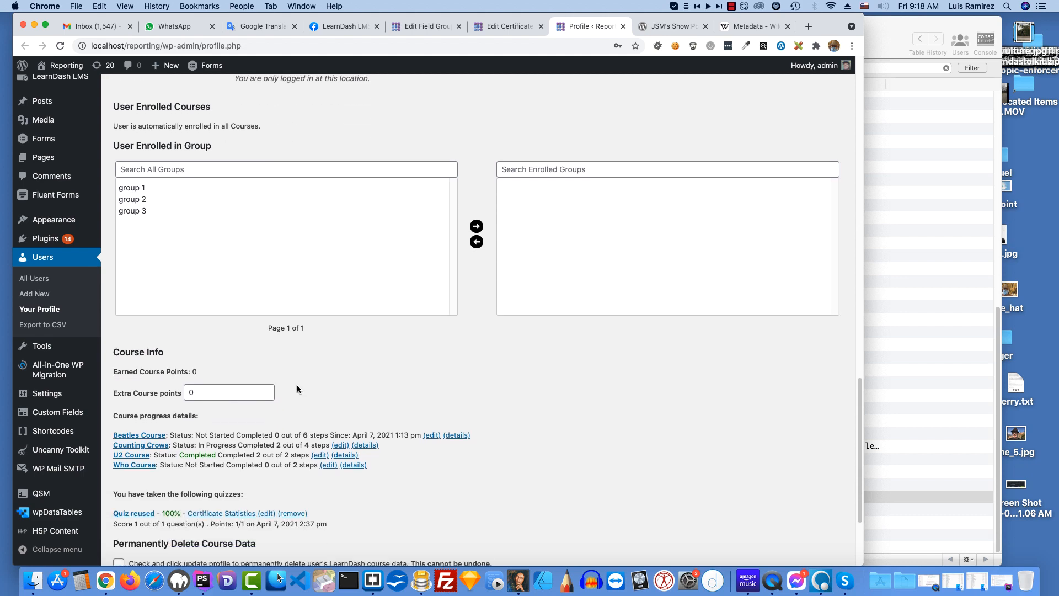
scroll(543, 435, down, 2)
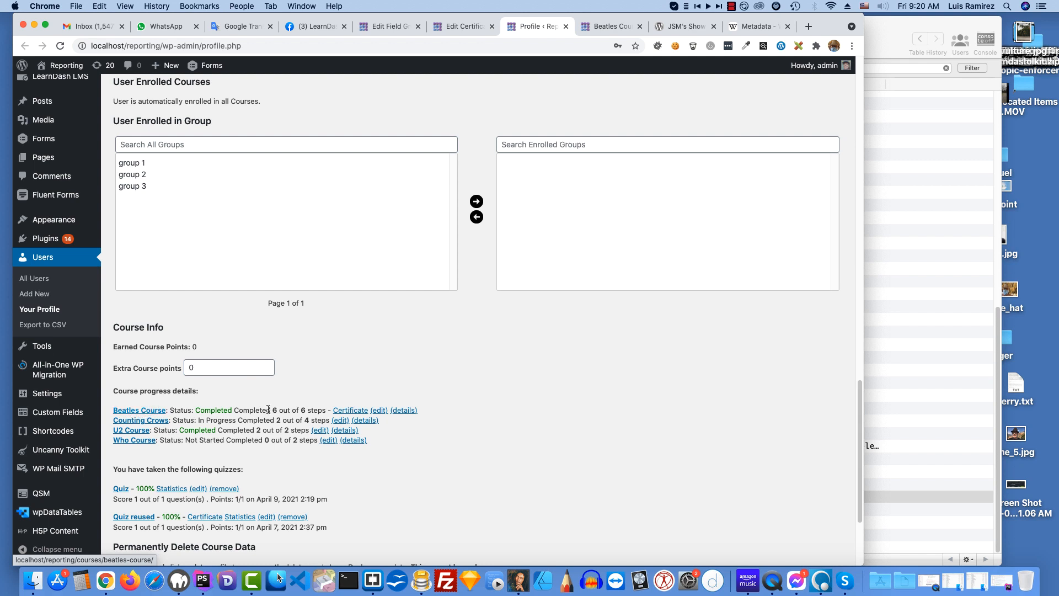
Step: Open the Beatles Course certificate from the course progress details in a new tab and view the generated PDF
right_click(350, 413)
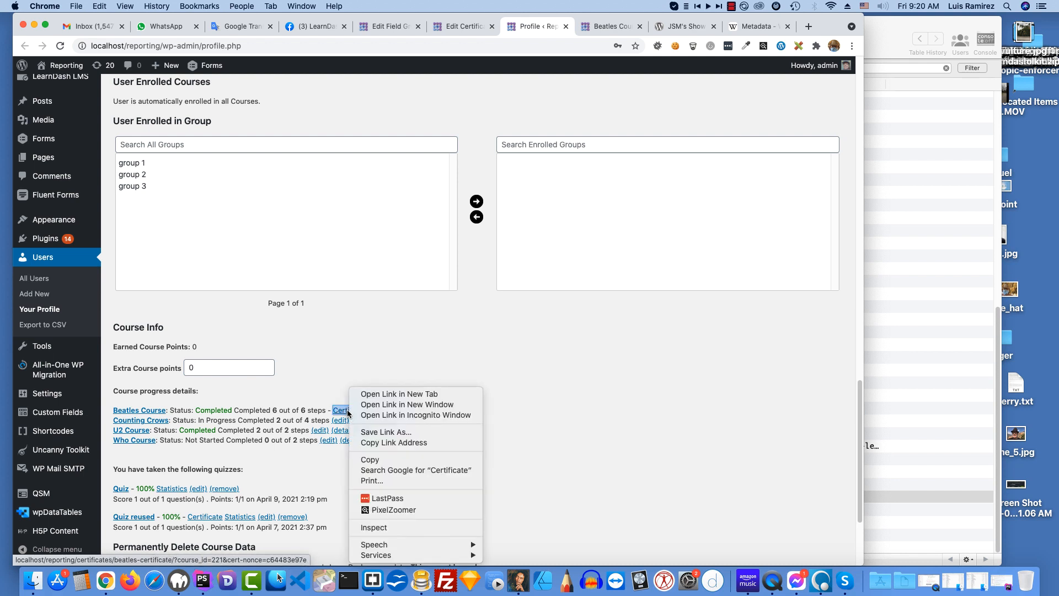
click(400, 395)
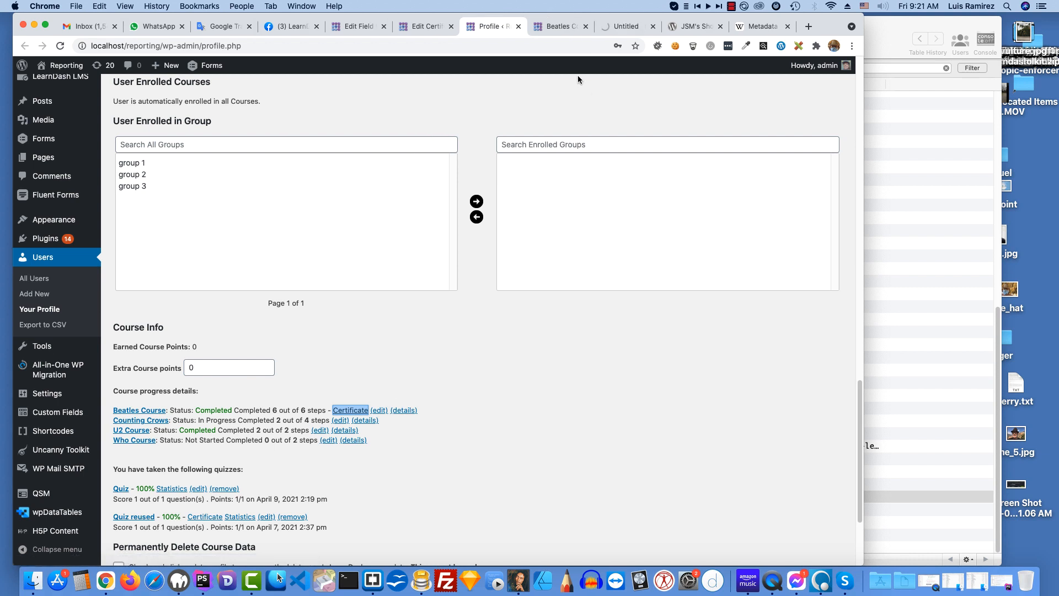
click(624, 29)
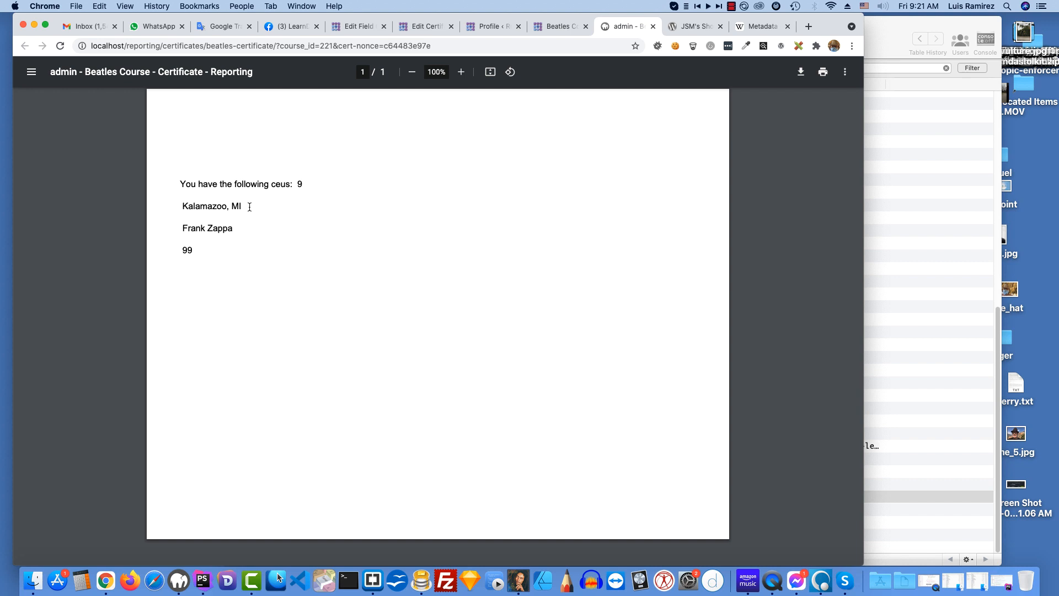
Step: Return to the certificate editor and examine the key of the ceu shortcode in the content
click(429, 25)
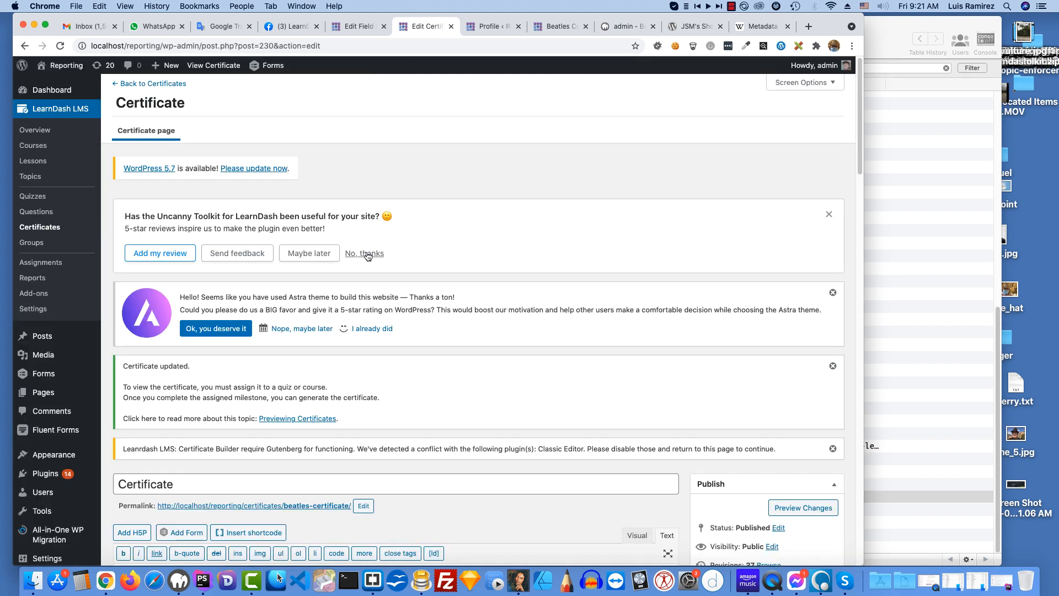
scroll(440, 248, down, 5)
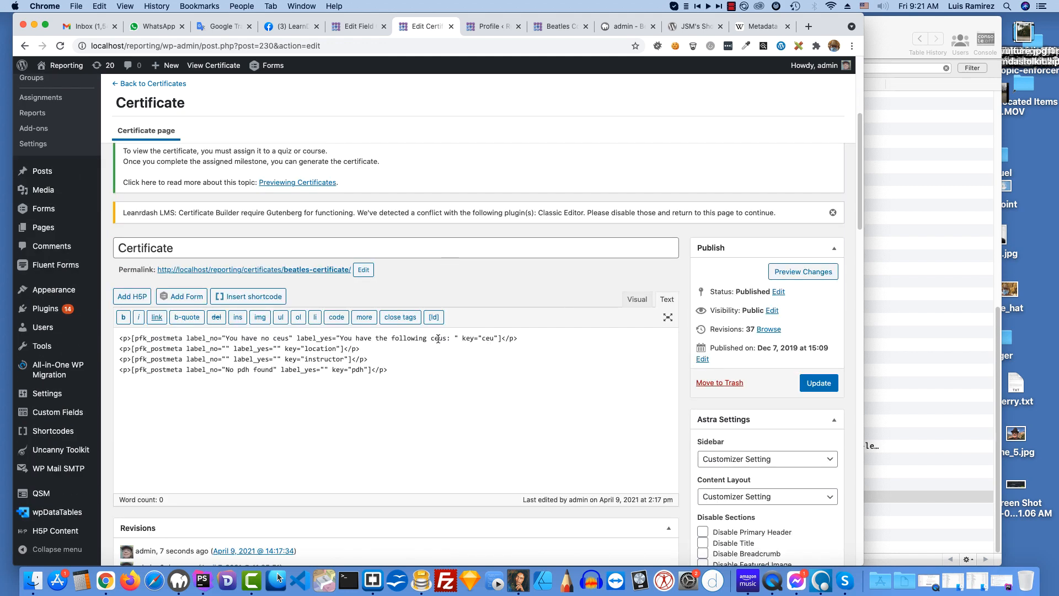
click(498, 339)
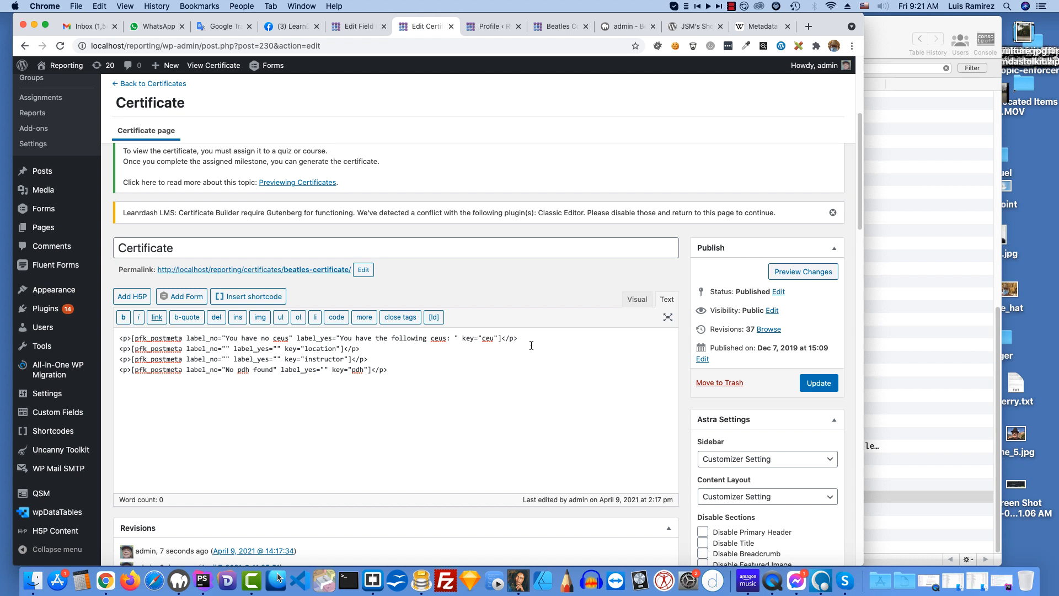